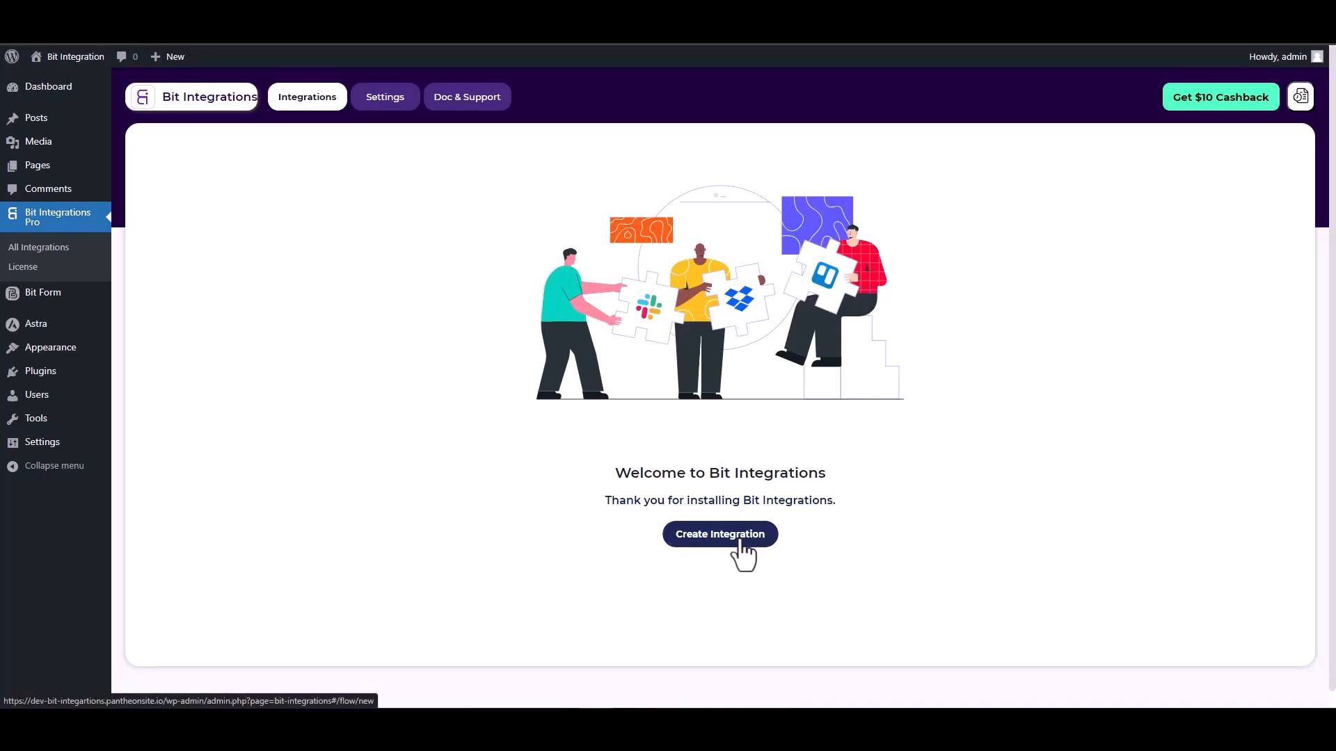
# Search the triggers for SiteOrigin Widgets, select it and start fetching its form data
pyautogui.write('sit')
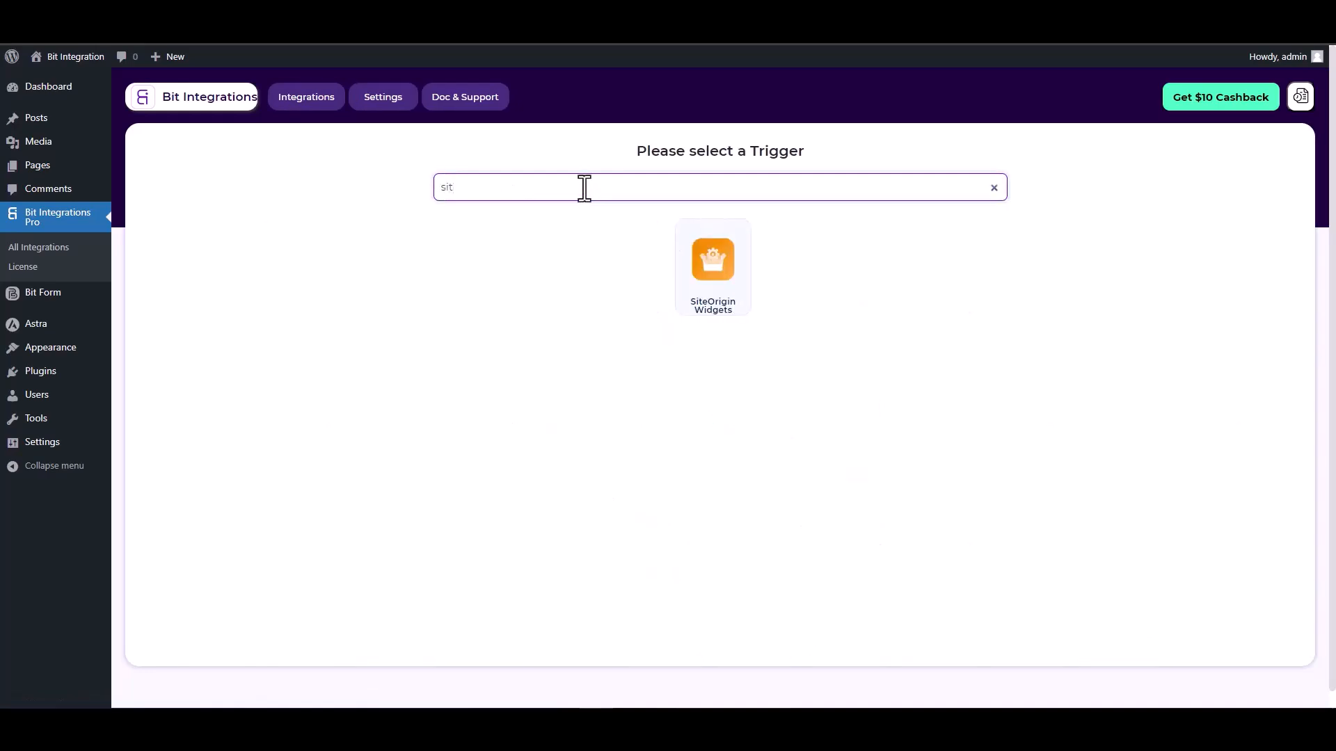
pyautogui.click(727, 302)
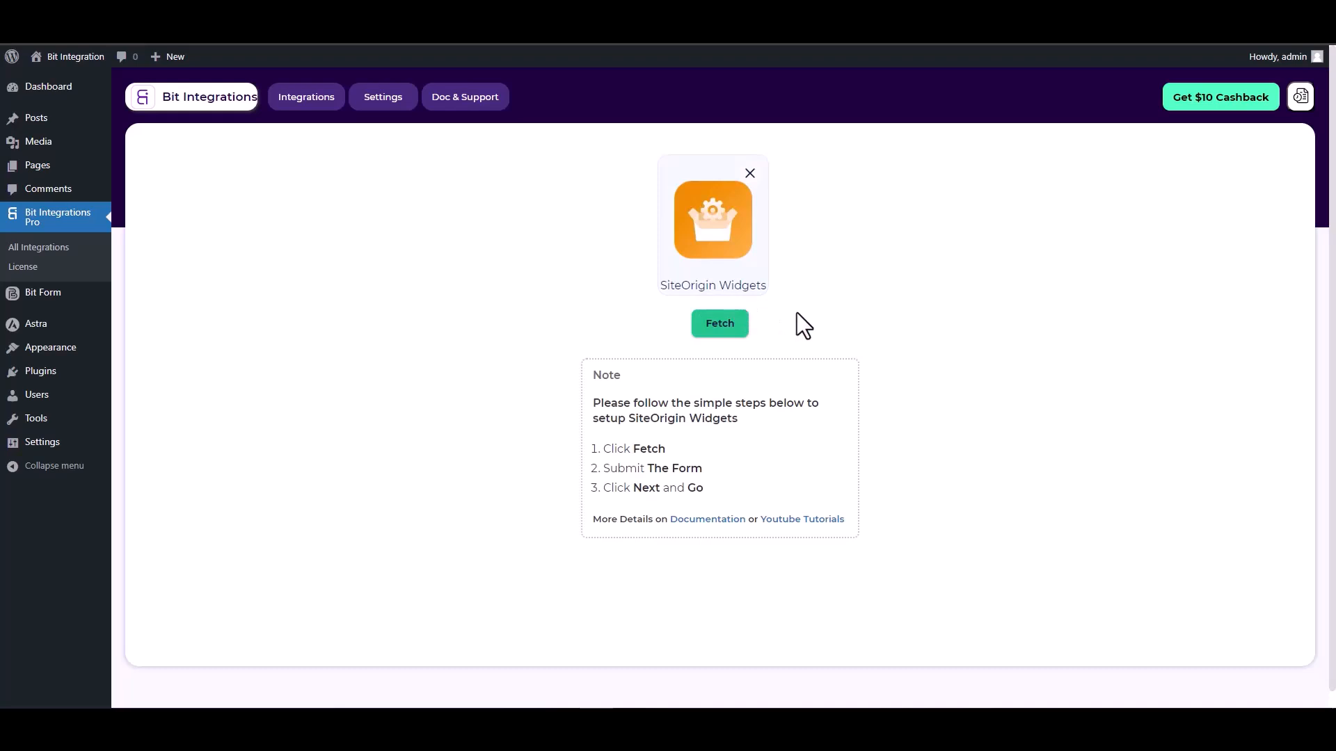
pyautogui.click(717, 332)
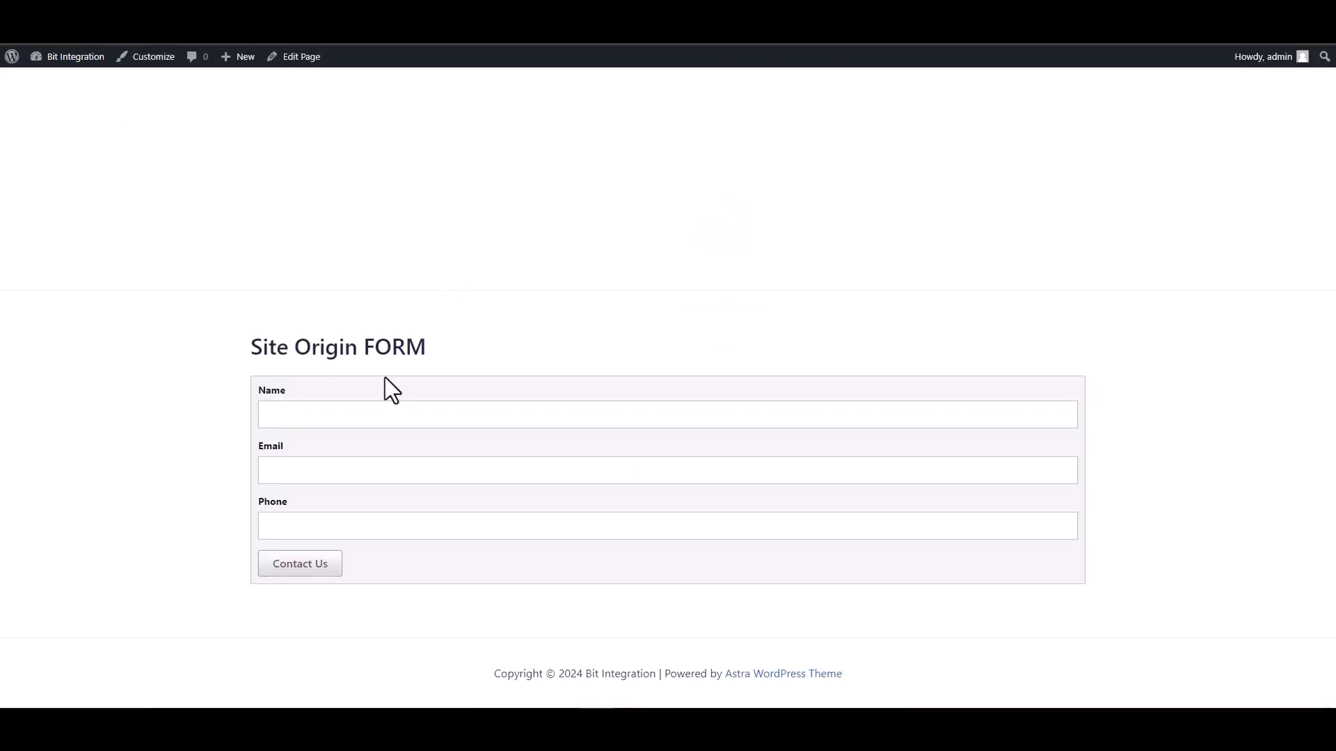
# Submit the Site Origin FORM with a test name, a test e-mail address and a test phone number
pyautogui.click(443, 415)
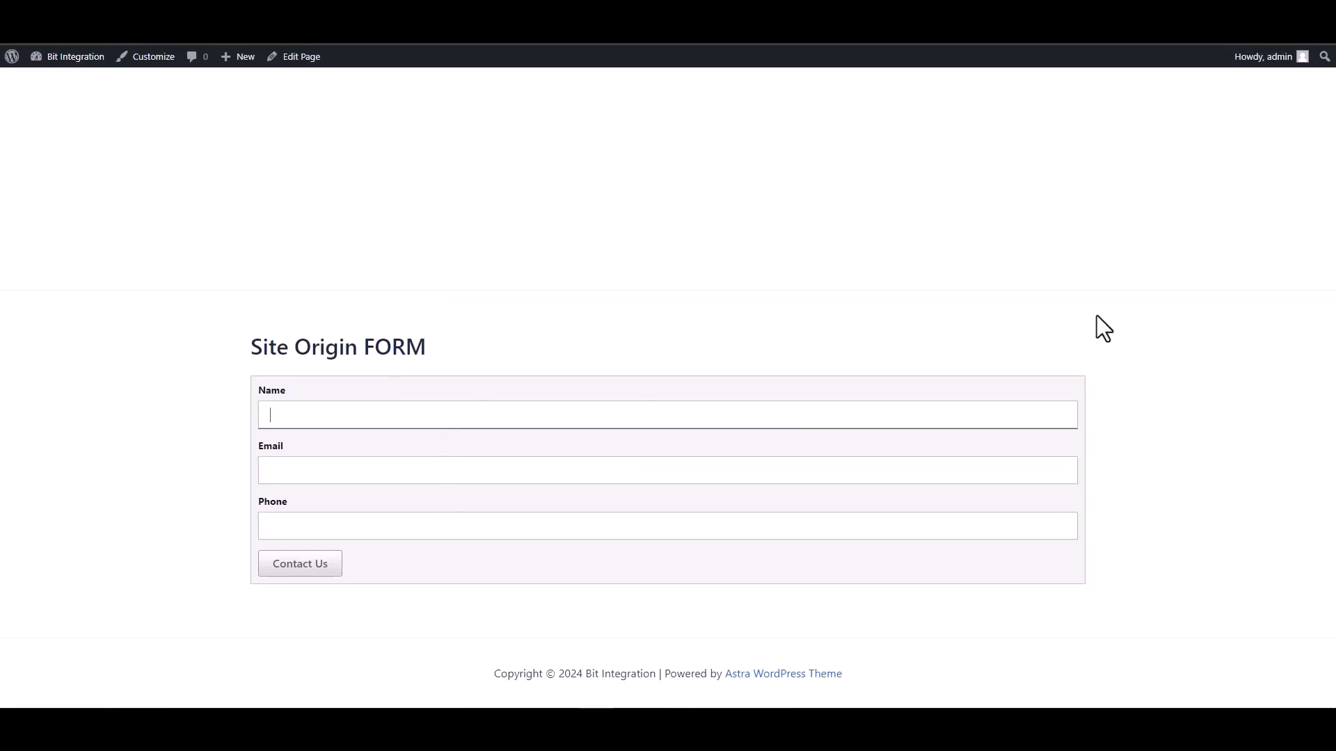
pyautogui.click(897, 466)
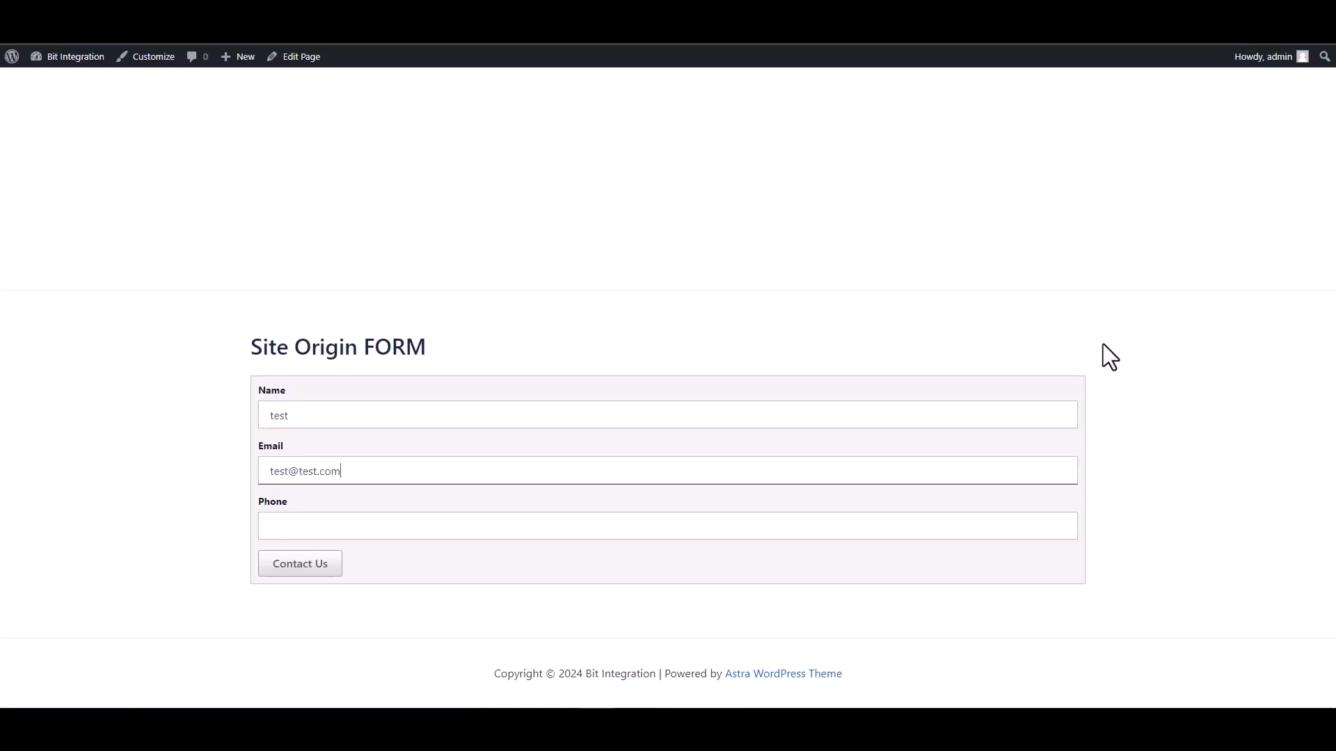
pyautogui.click(920, 530)
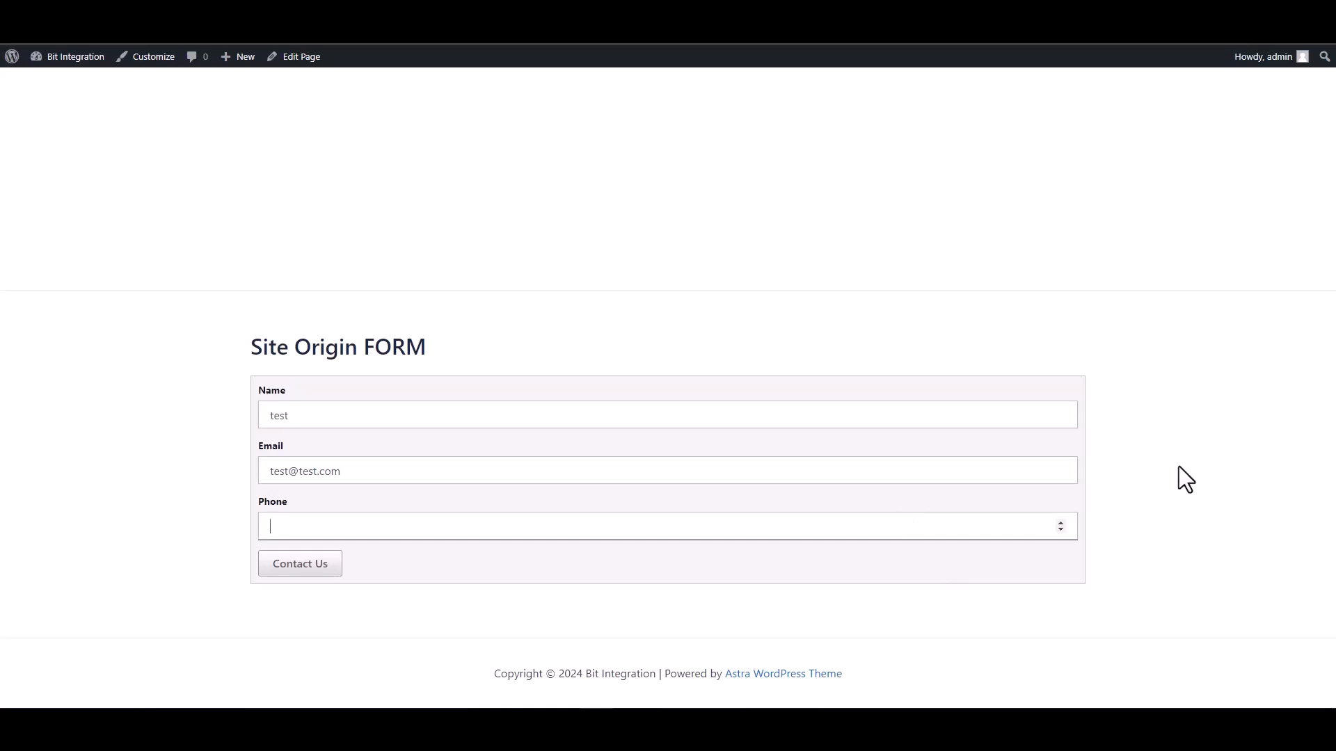
pyautogui.write('12345678')
pyautogui.click(310, 567)
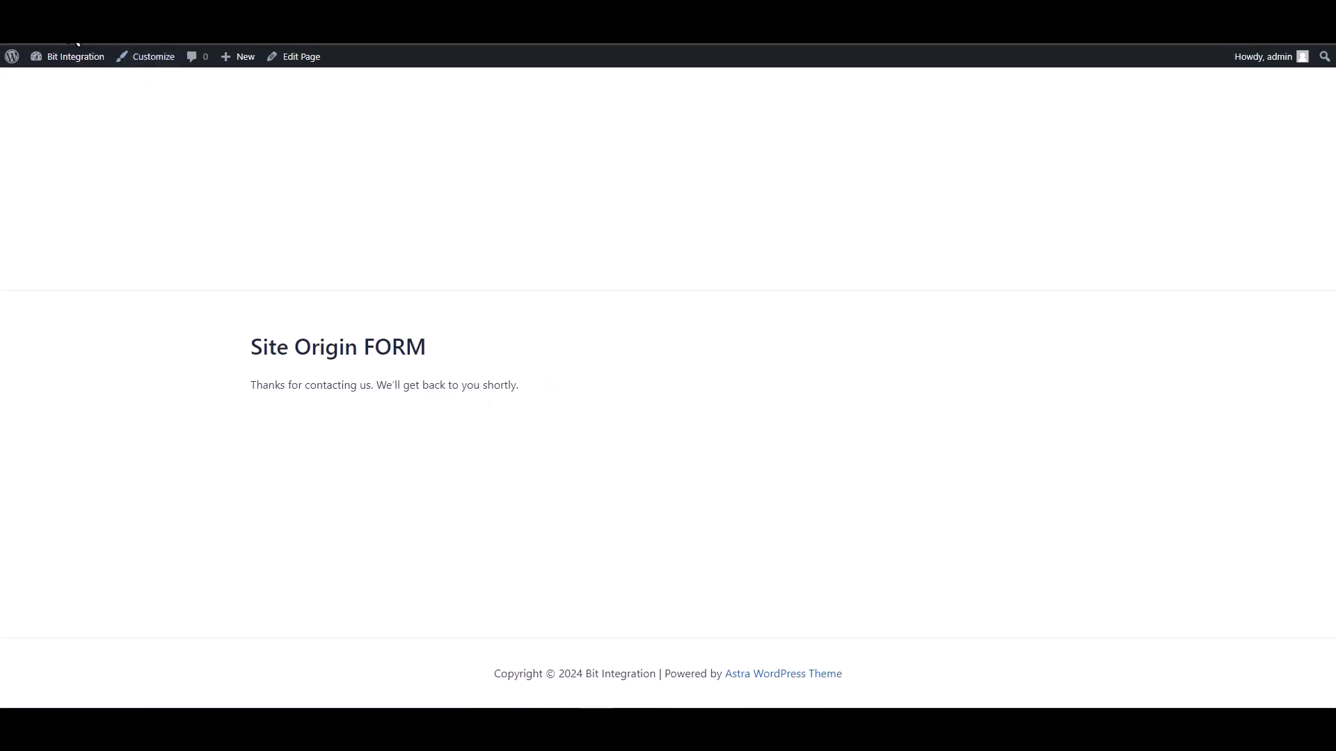
# Return to the integration, proceed to set the action and select Hubspot from the action search
pyautogui.click(577, 13)
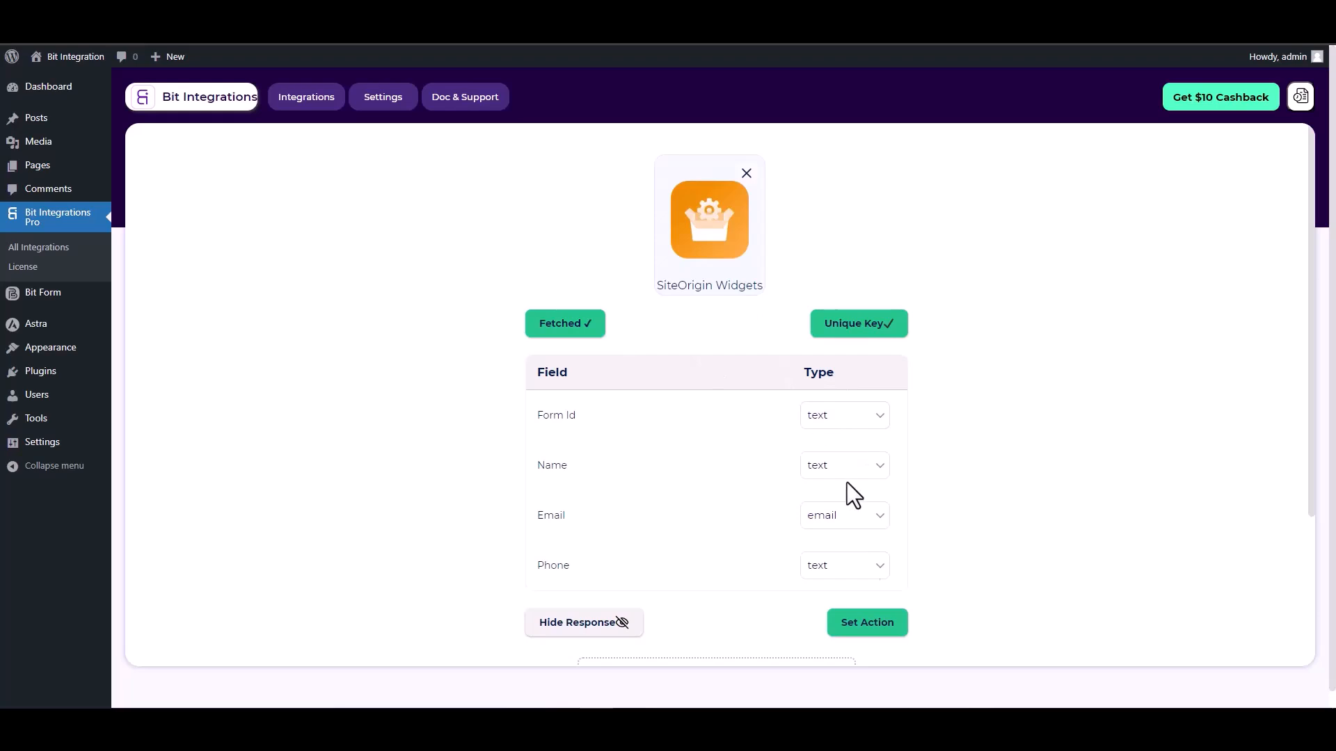
pyautogui.click(868, 630)
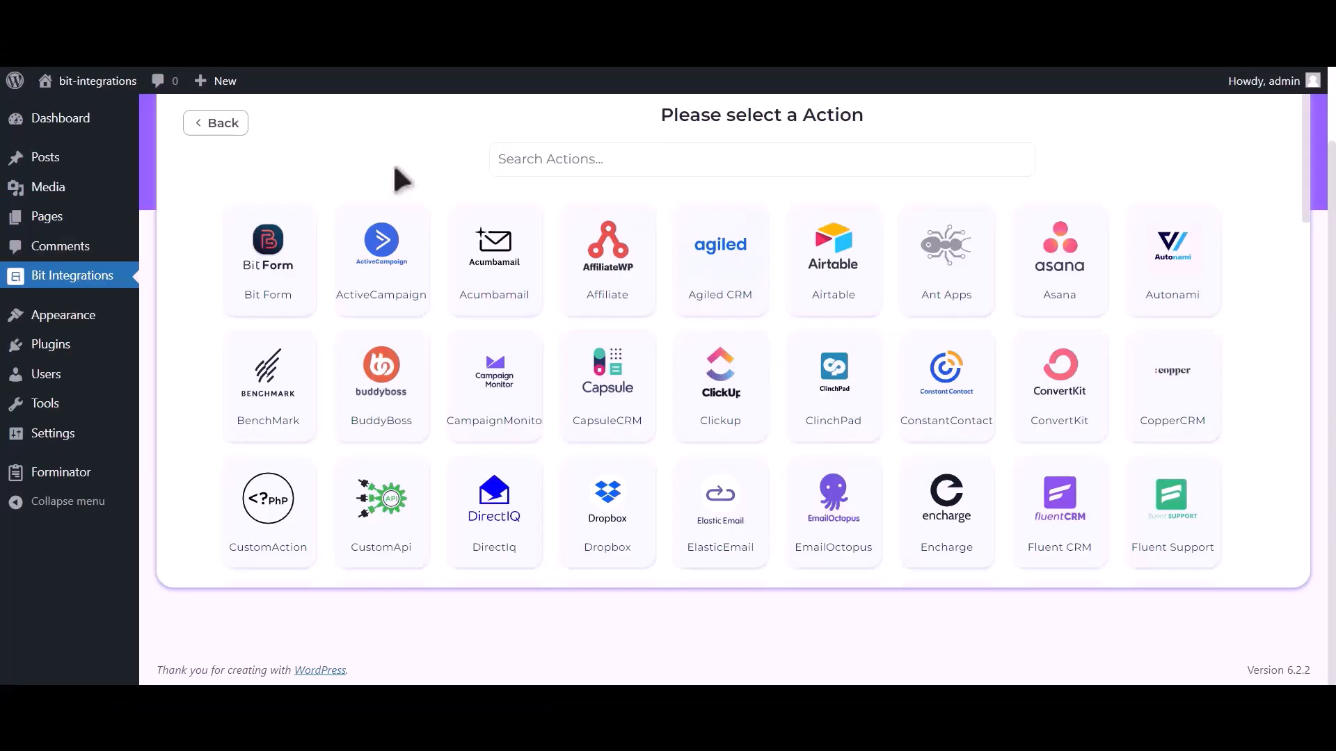
pyautogui.click(652, 160)
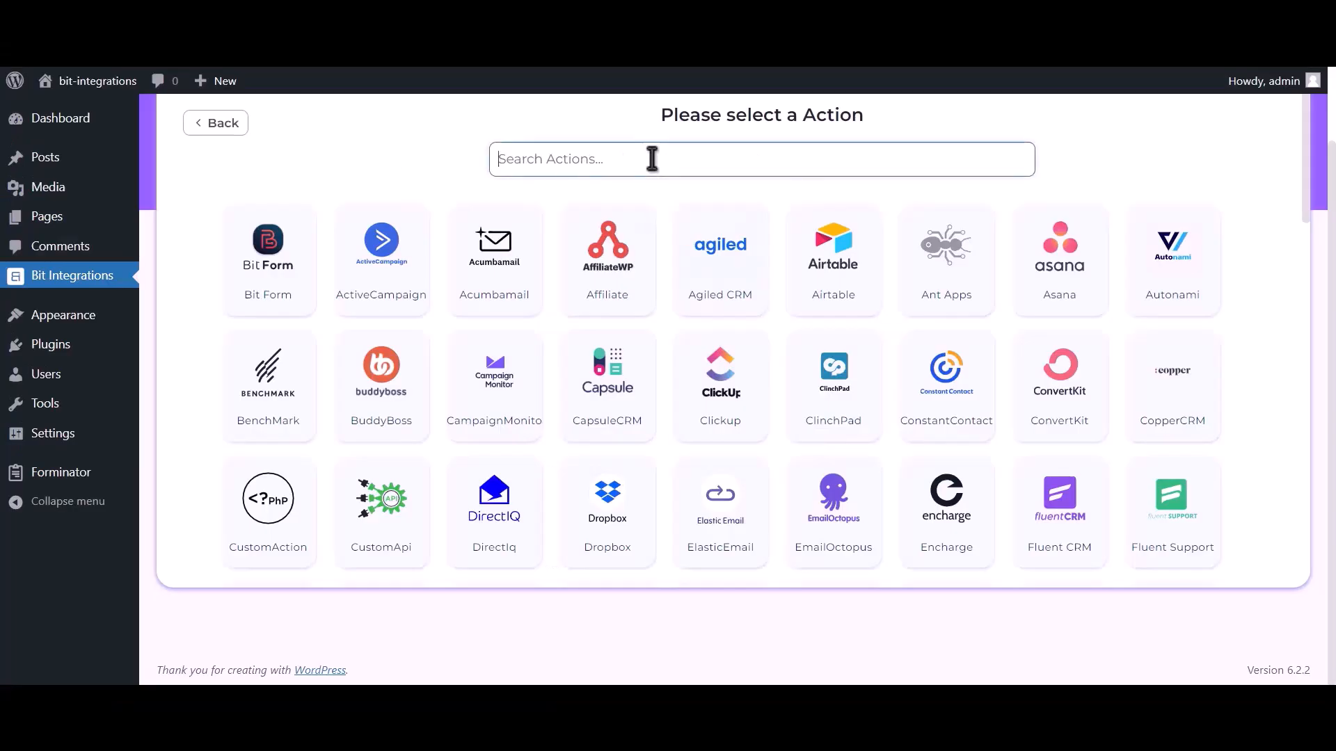
pyautogui.write('hubspot')
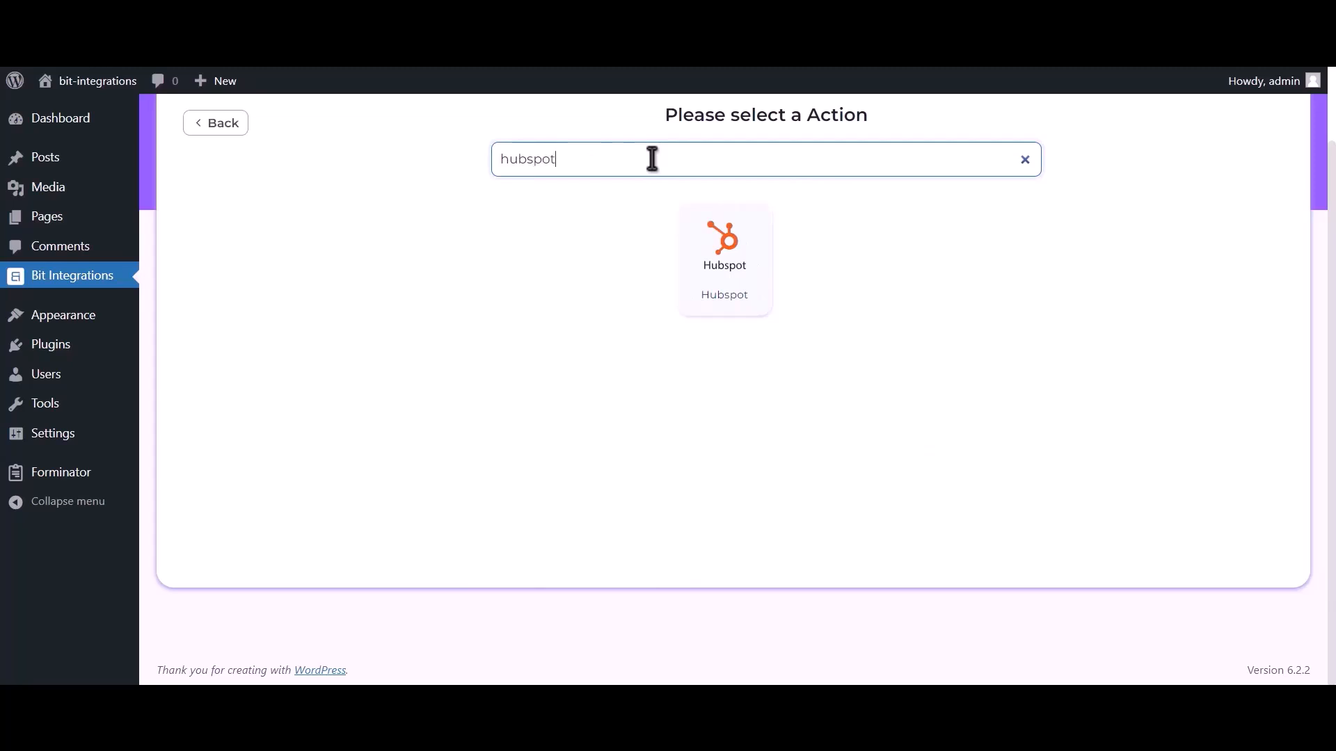
pyautogui.click(730, 274)
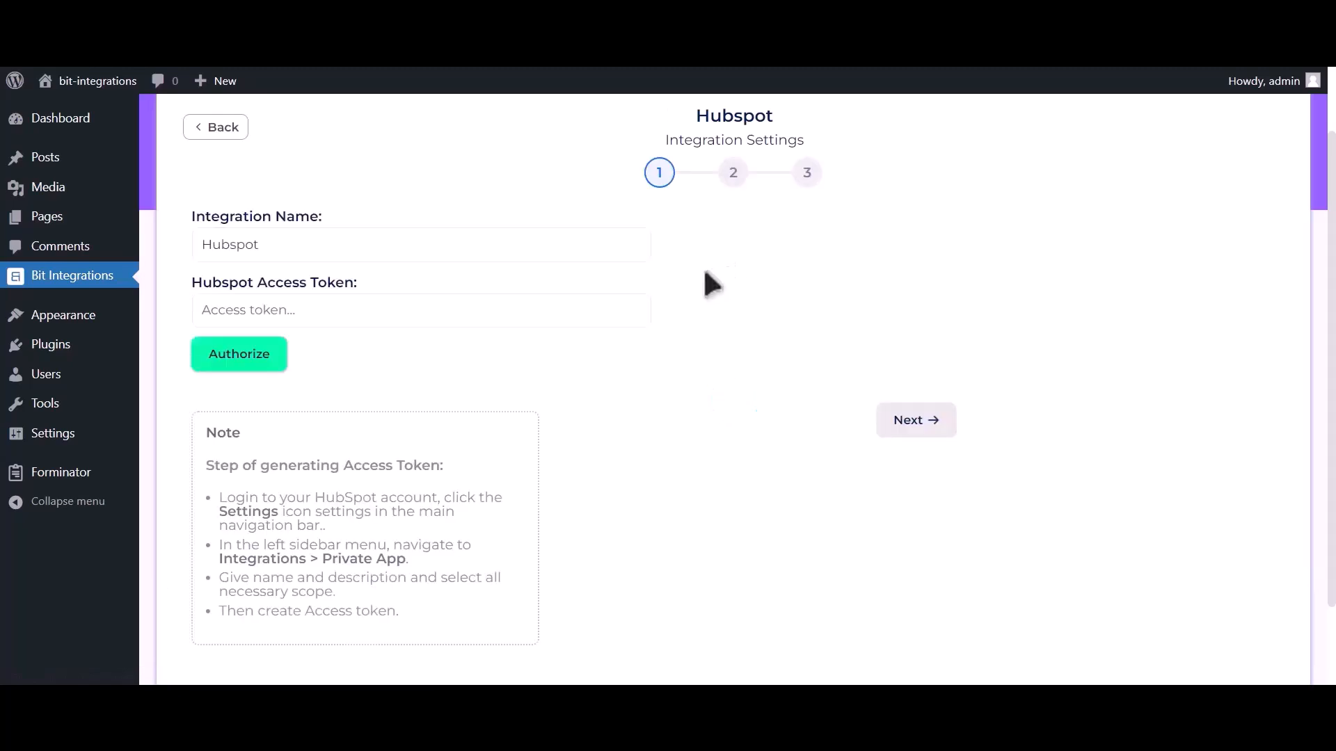
# In HubSpot settings, open Integrations > Private Apps and start creating a private app
pyautogui.moveTo(203, 466); pyautogui.dragTo(451, 613)
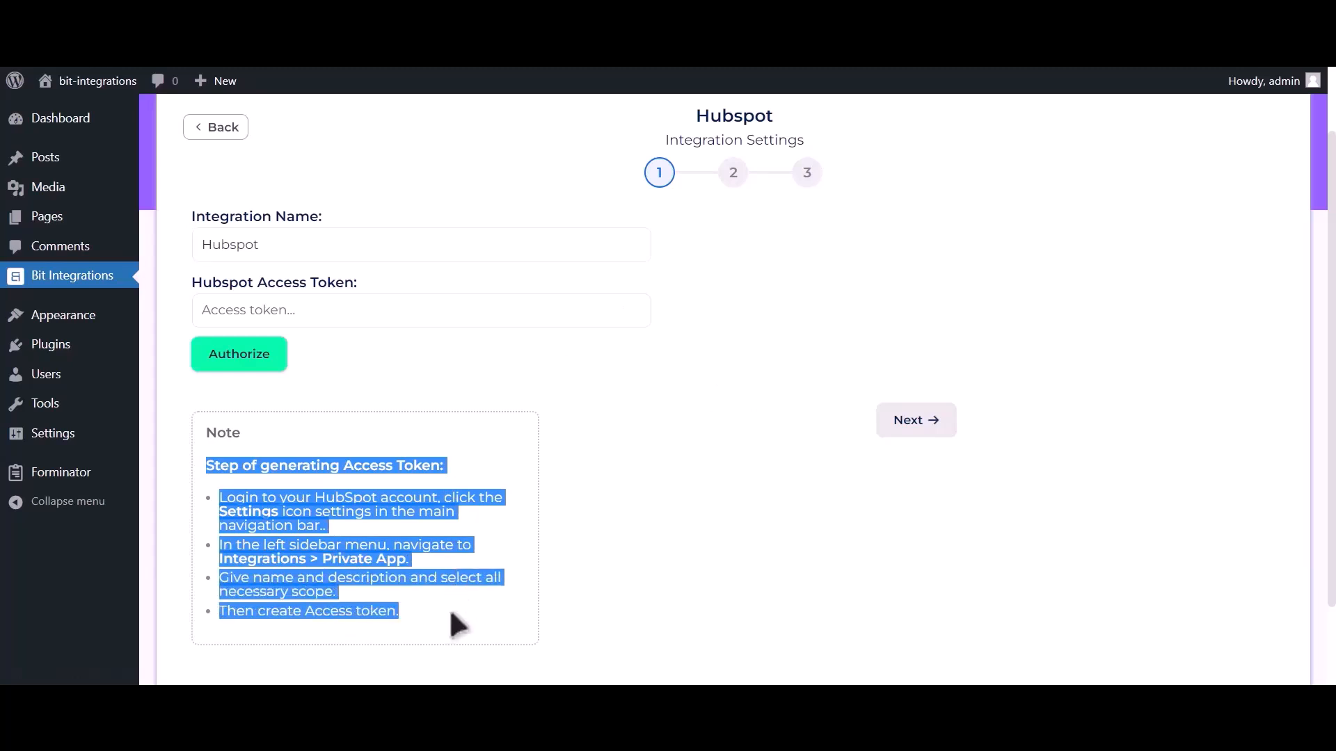
pyautogui.click(457, 471)
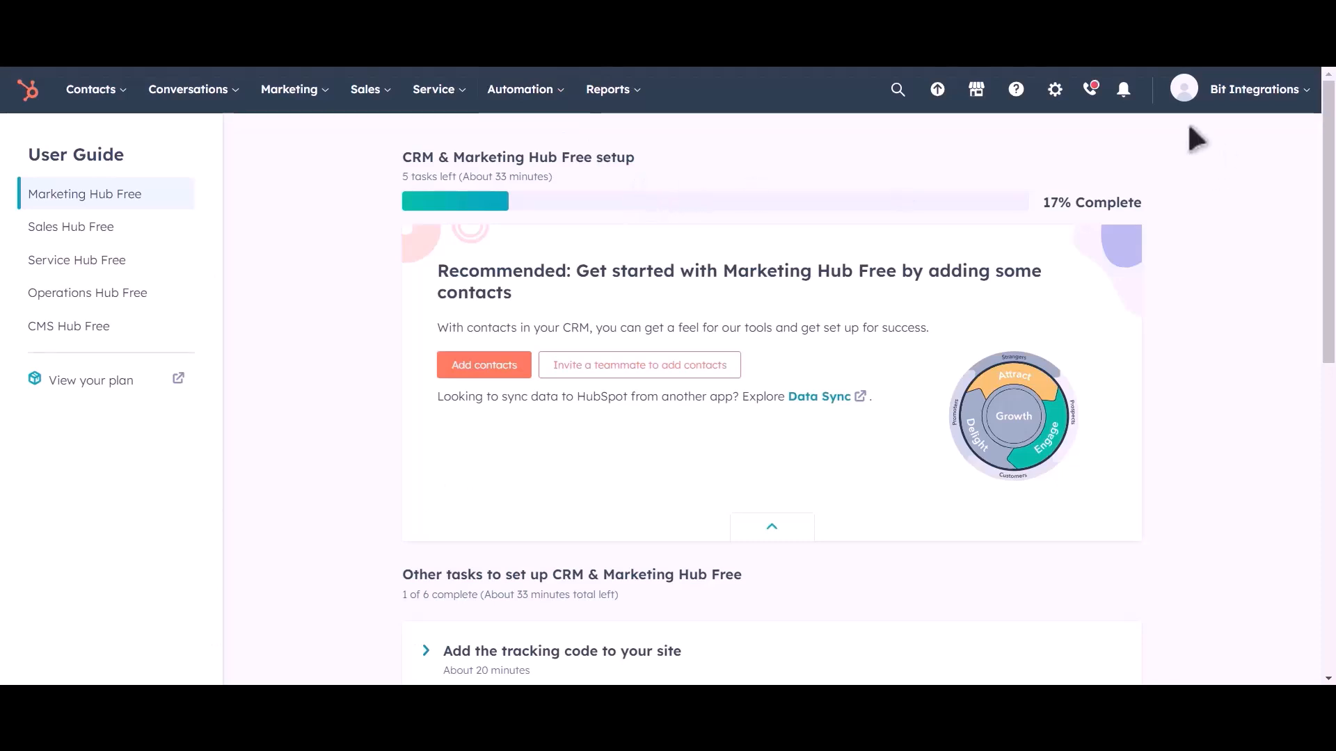
pyautogui.click(1054, 101)
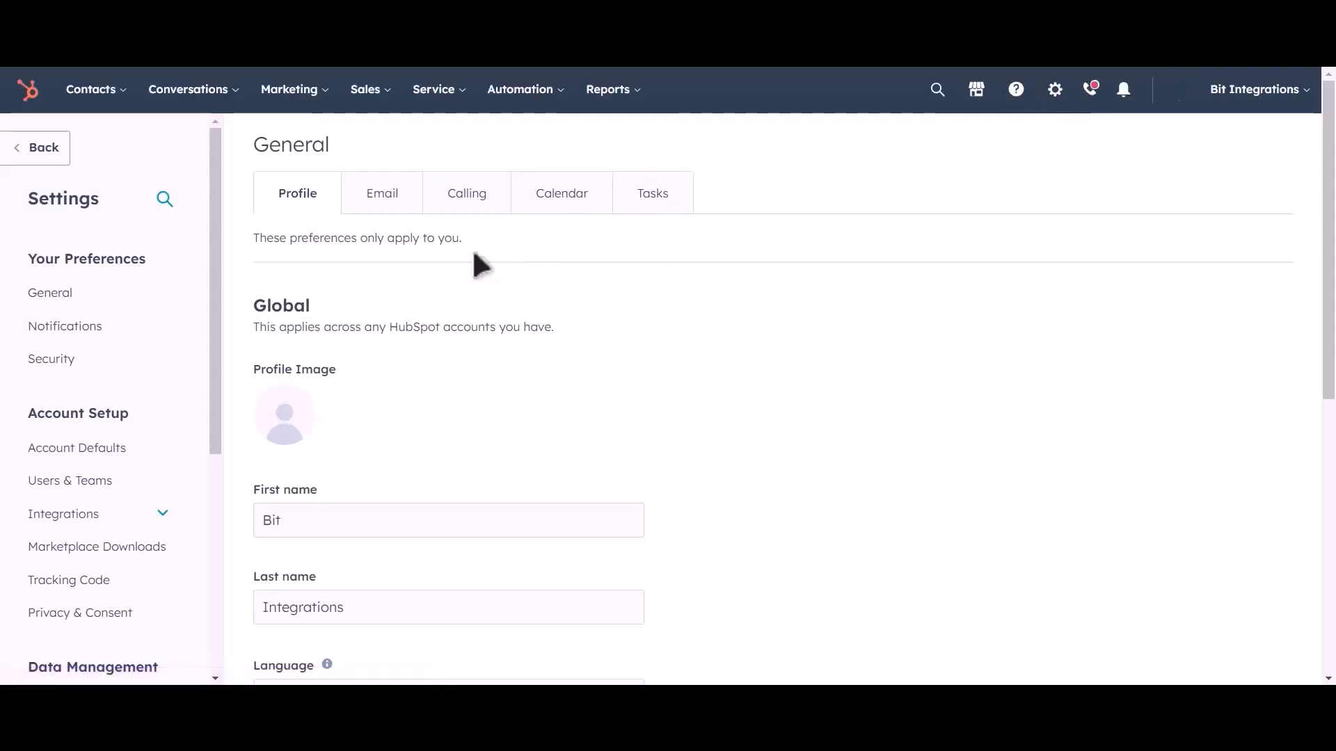
pyautogui.click(115, 519)
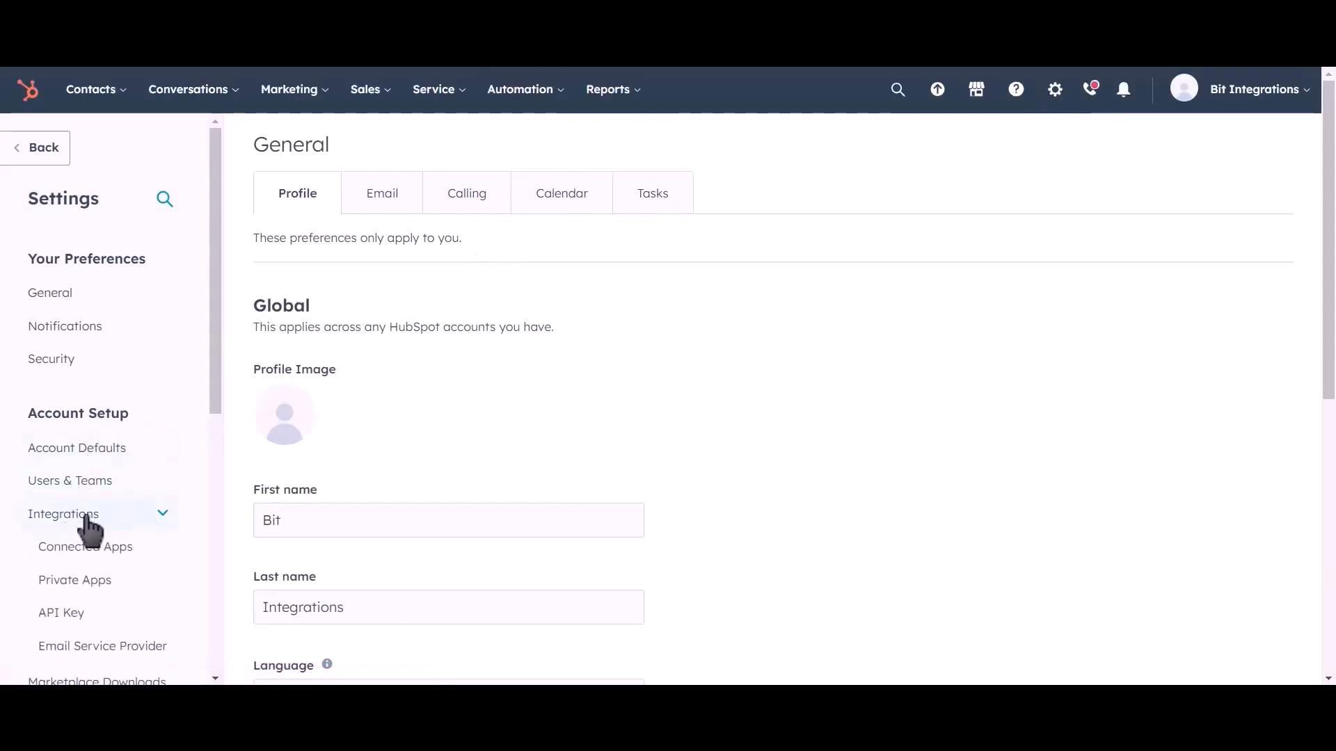
pyautogui.click(139, 590)
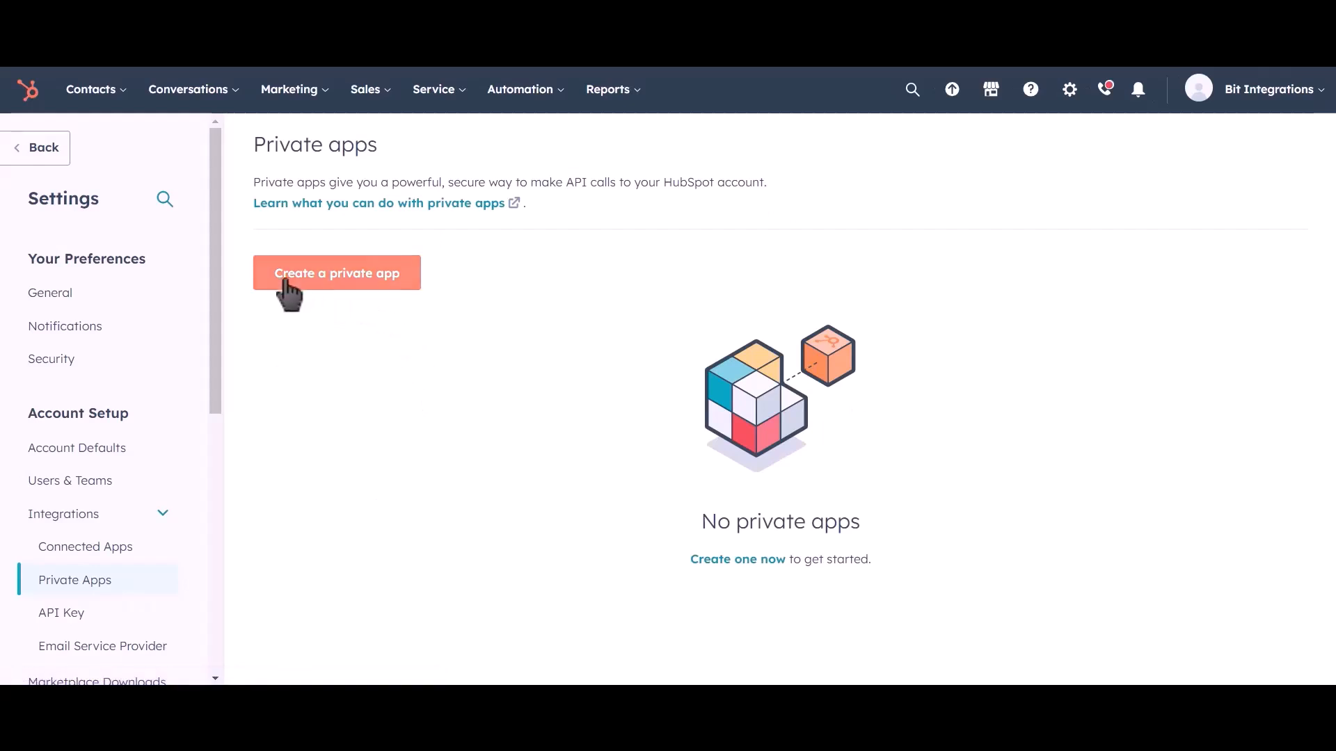
pyautogui.click(364, 285)
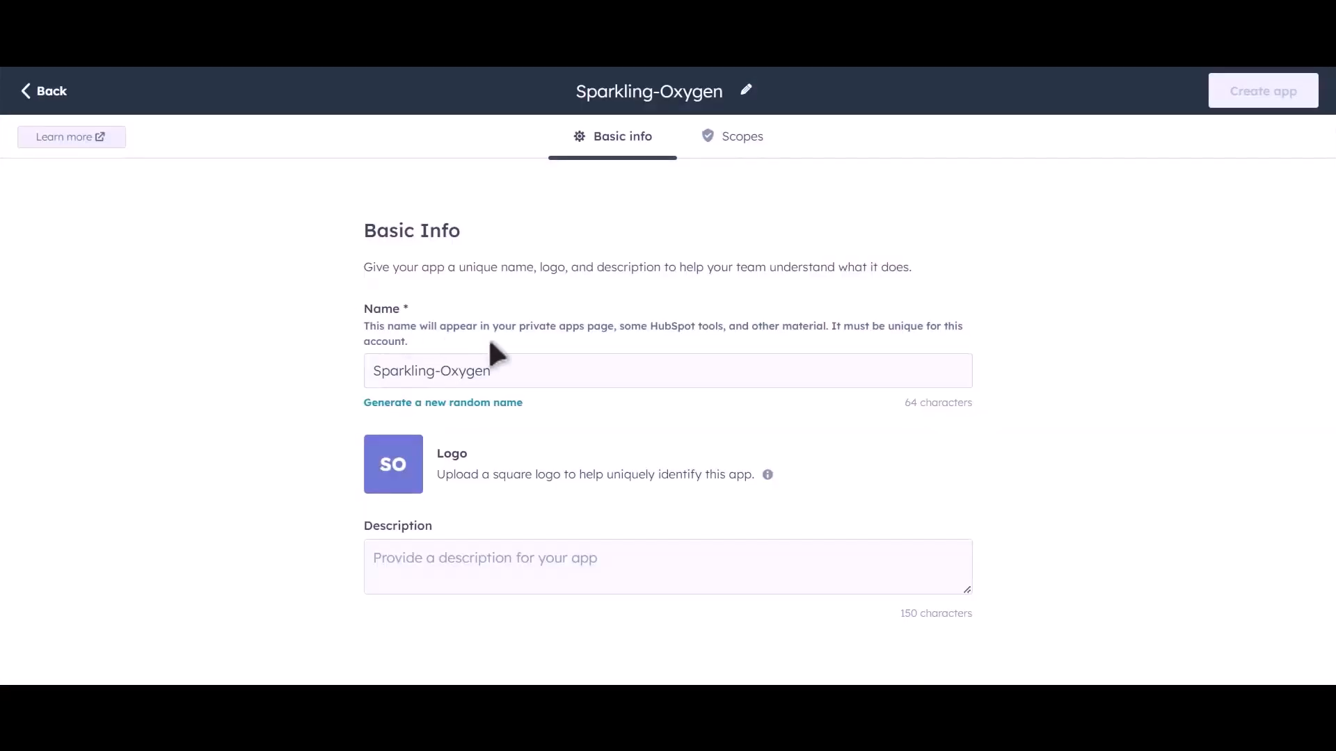
# Rename the private app as Bit Integrations
pyautogui.moveTo(516, 369); pyautogui.dragTo(353, 372)
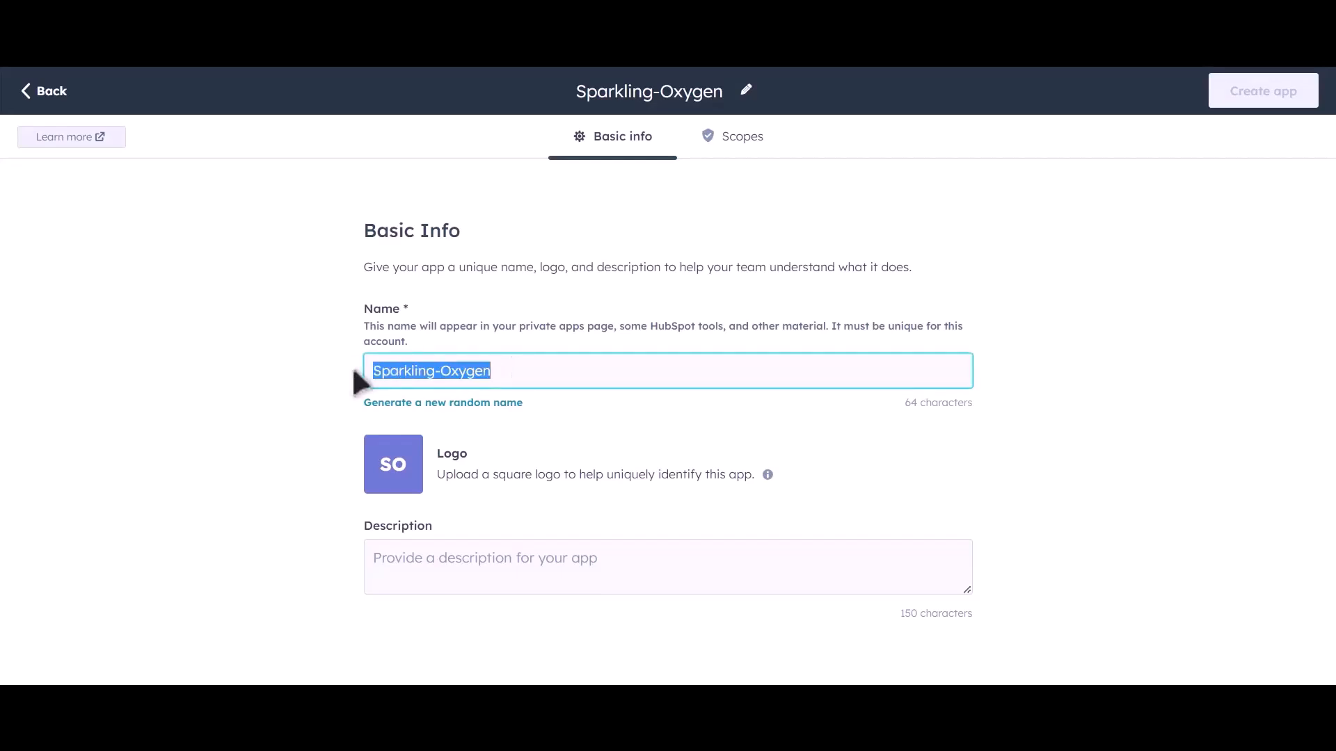
pyautogui.write('Bit Integrations')
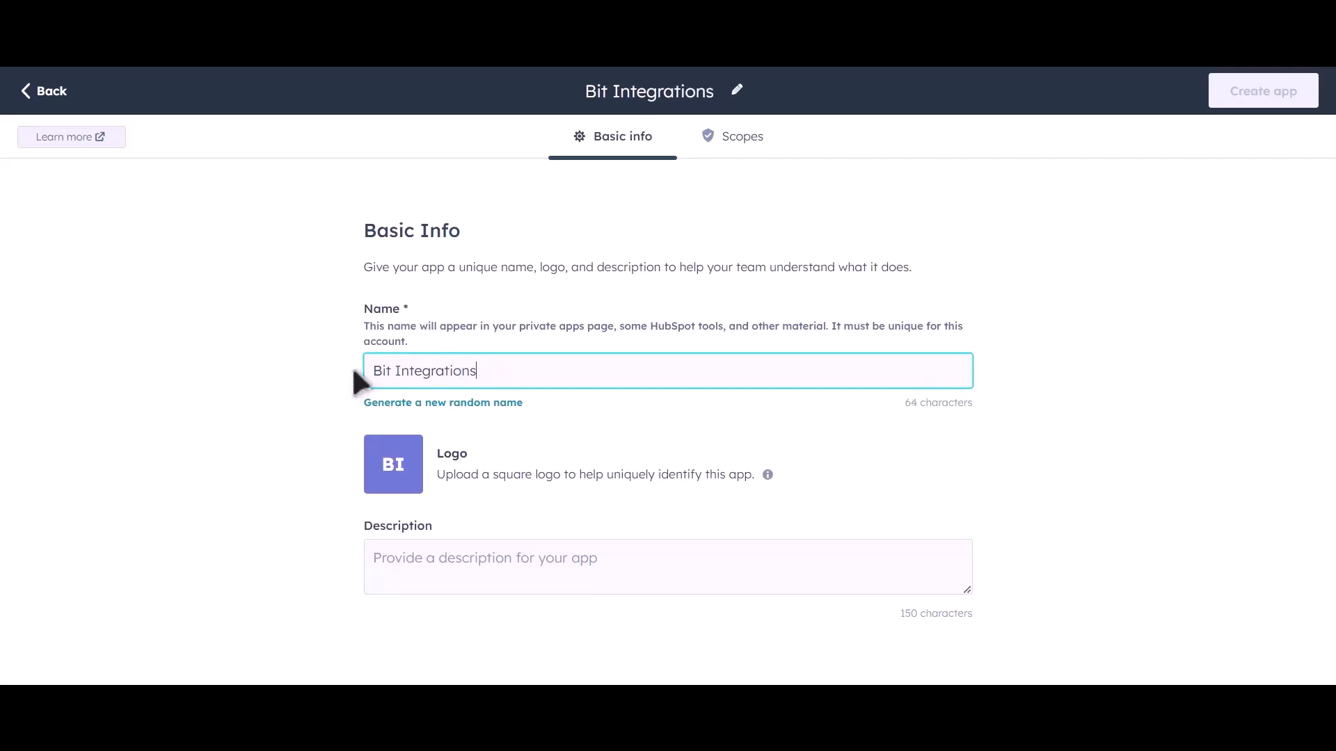
# Open the app's scopes, expand CRM and grant Read access to the CRM scopes from crm.lists through crm.schemas.deals
pyautogui.click(752, 160)
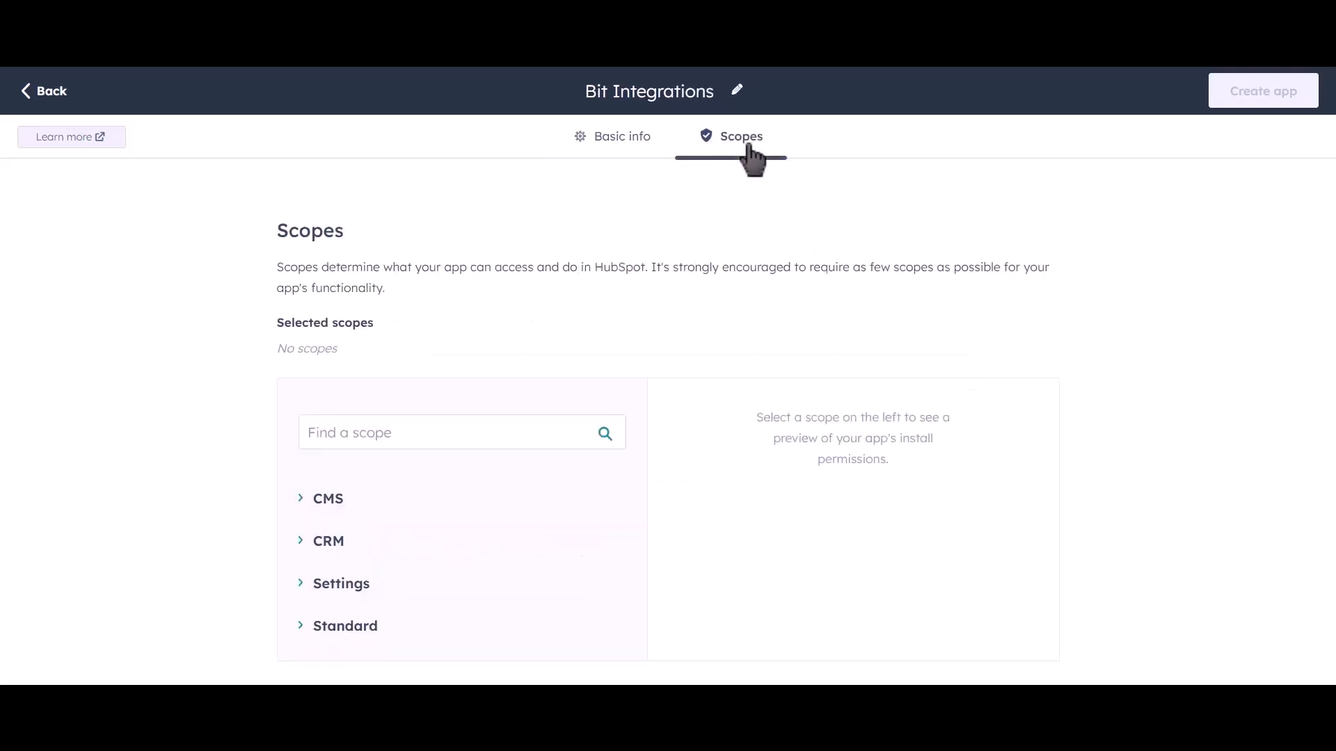
pyautogui.click(303, 546)
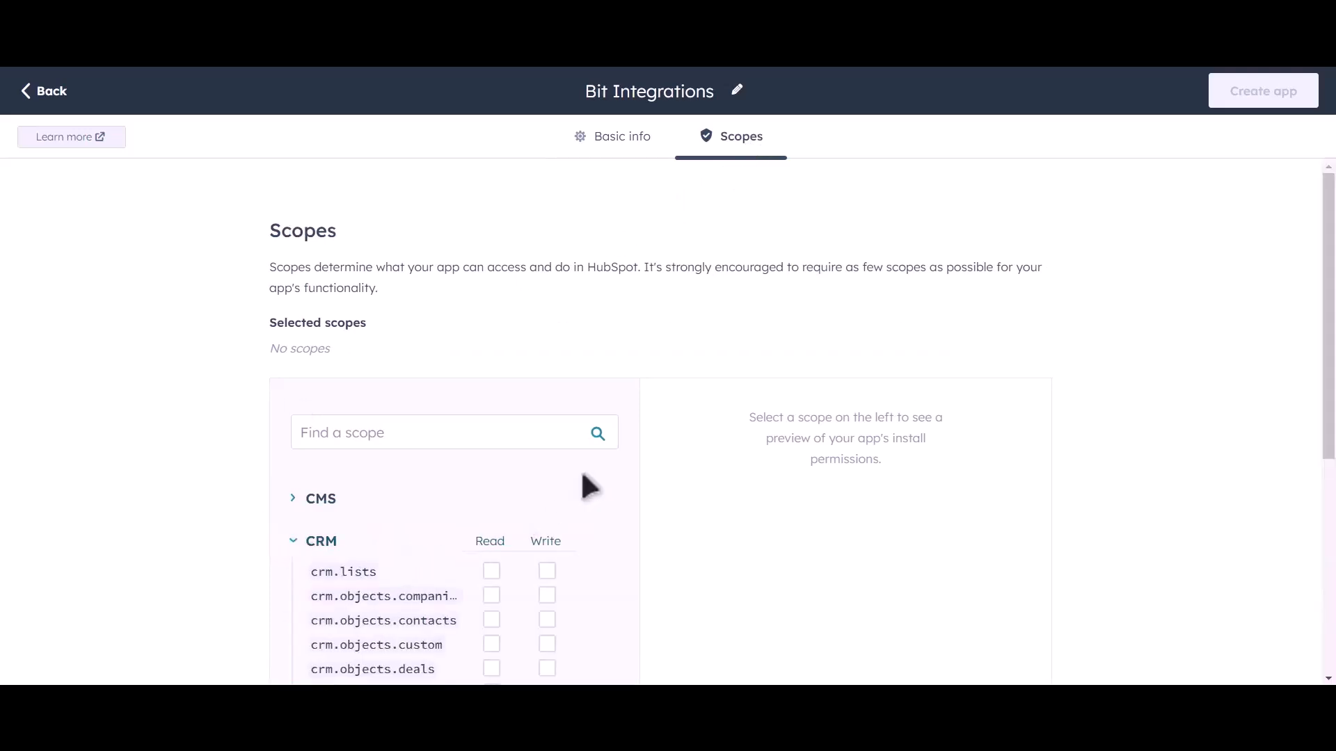
pyautogui.scroll(-4, 588, 480)
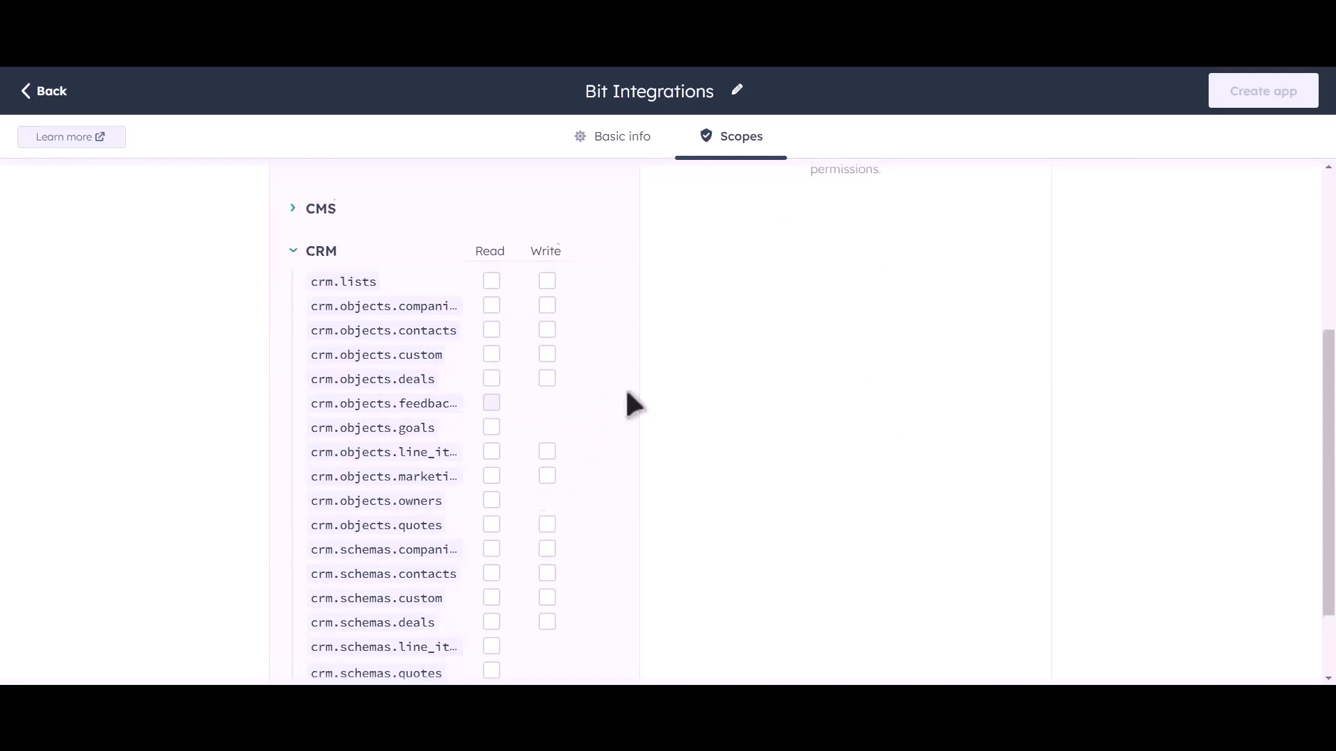
pyautogui.scroll(-2, 628, 405)
pyautogui.scroll(2, 599, 334)
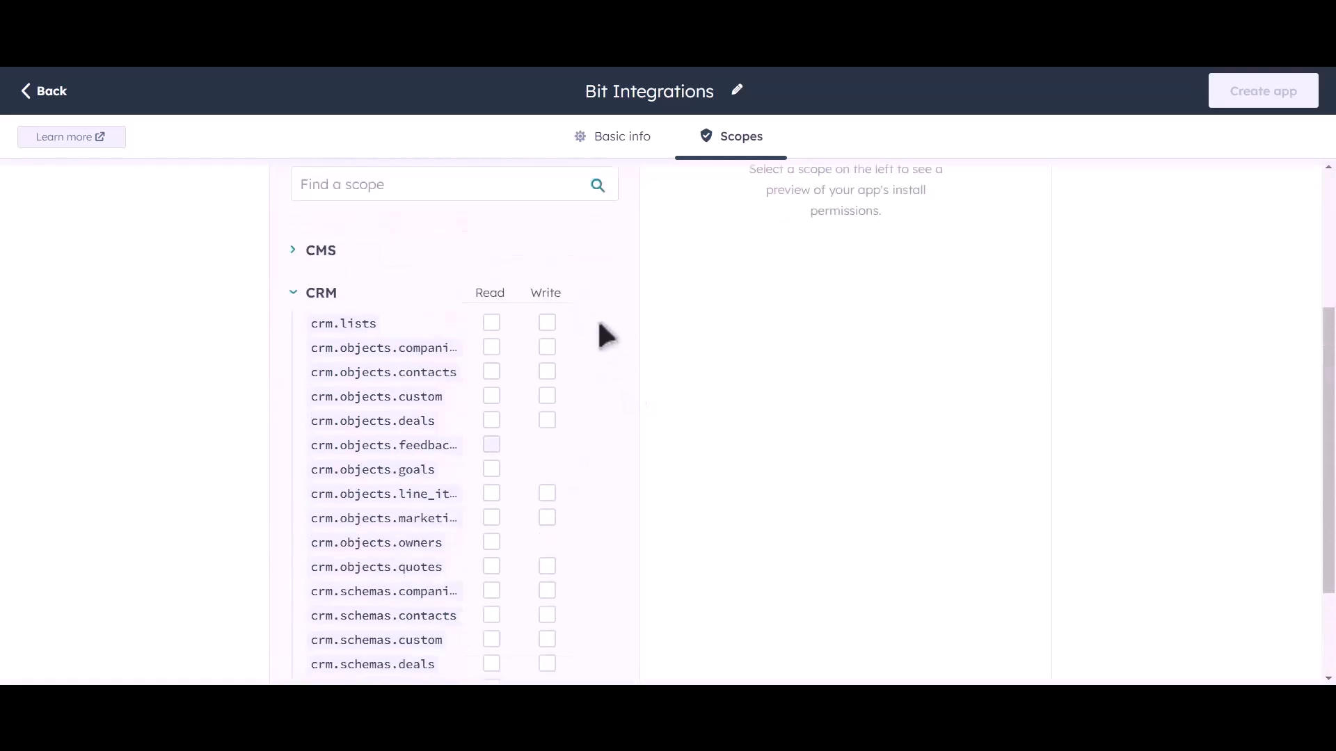
pyautogui.click(491, 322)
pyautogui.click(491, 347)
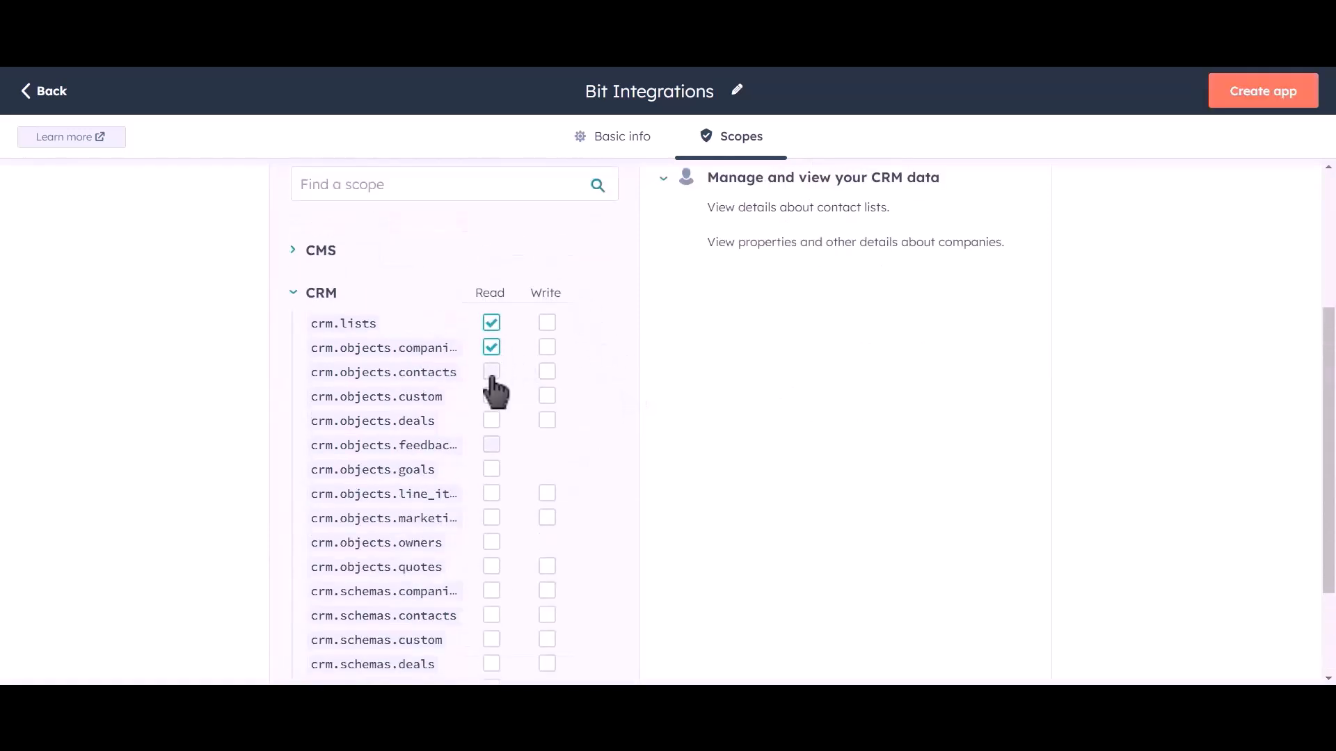
pyautogui.click(491, 372)
pyautogui.click(491, 395)
pyautogui.click(491, 420)
pyautogui.click(492, 469)
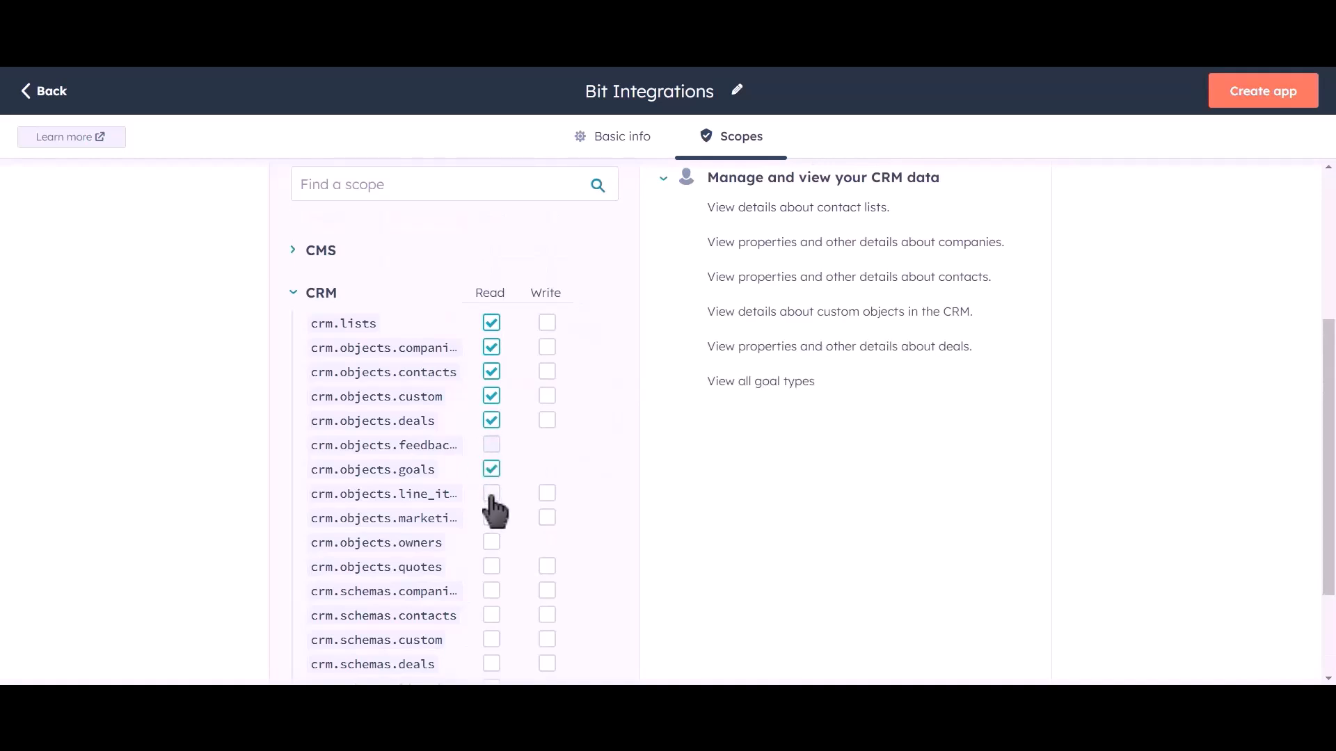
pyautogui.click(491, 493)
pyautogui.click(491, 518)
pyautogui.click(491, 542)
pyautogui.click(491, 566)
pyautogui.click(491, 591)
pyautogui.click(491, 615)
pyautogui.click(491, 639)
pyautogui.click(491, 664)
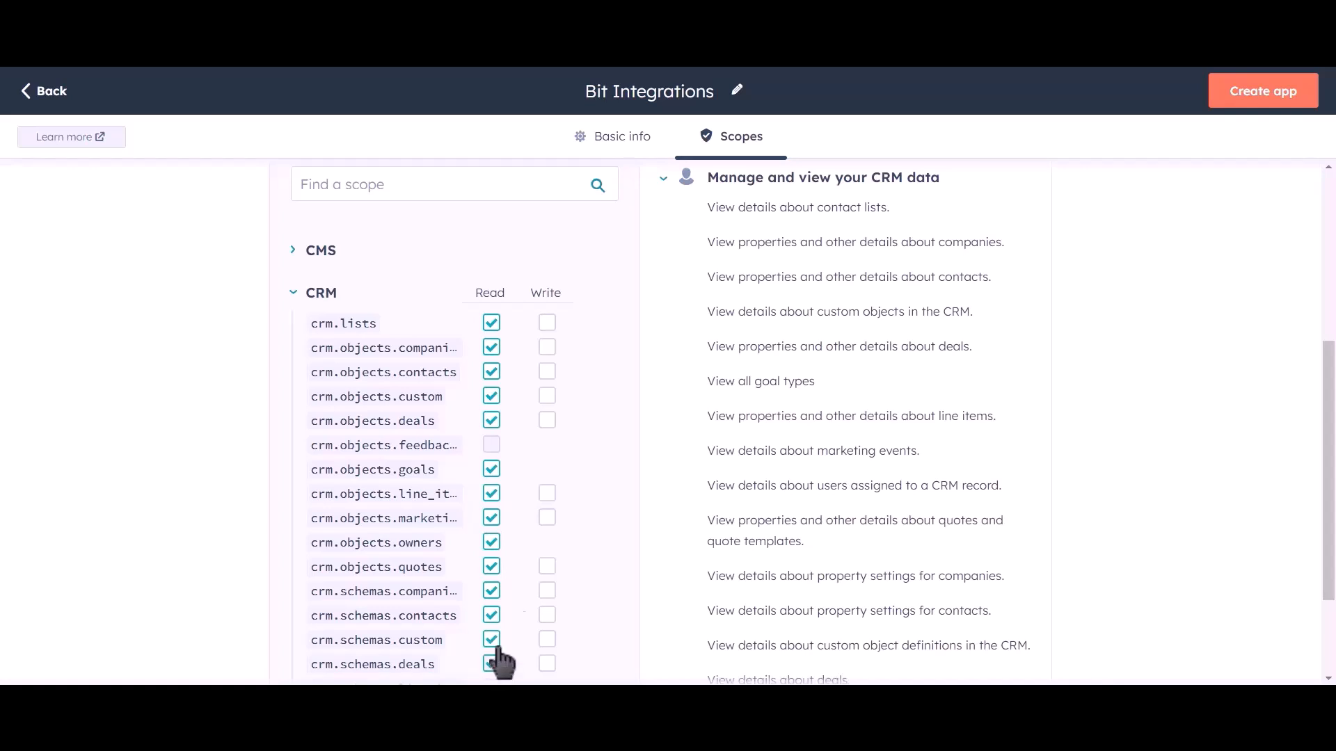
# Grant Write access to every writable CRM scope, plus Read for crm.schemas.line_items and crm.schemas.quotes
pyautogui.click(547, 322)
pyautogui.click(546, 347)
pyautogui.click(547, 371)
pyautogui.click(547, 396)
pyautogui.click(546, 420)
pyautogui.click(547, 493)
pyautogui.click(547, 517)
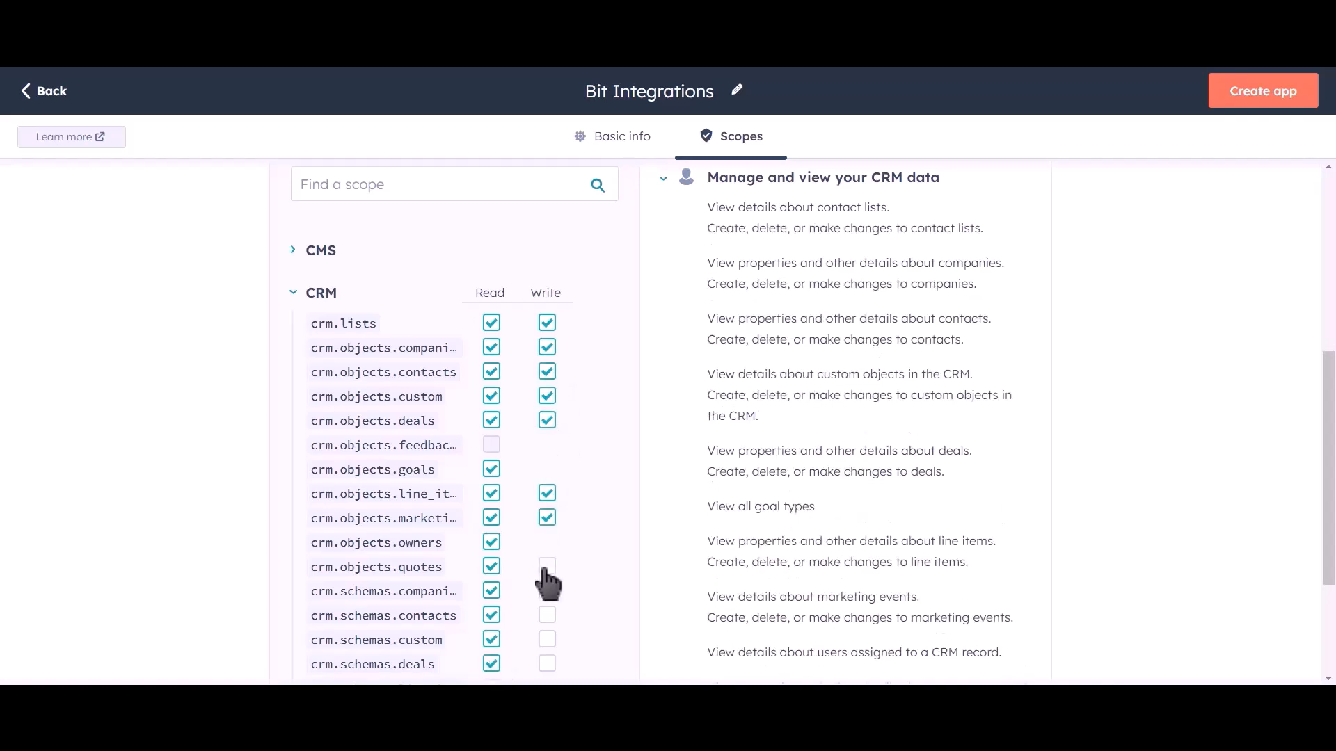
pyautogui.click(546, 566)
pyautogui.click(546, 590)
pyautogui.click(547, 615)
pyautogui.click(547, 639)
pyautogui.click(546, 664)
pyautogui.scroll(-2, 583, 431)
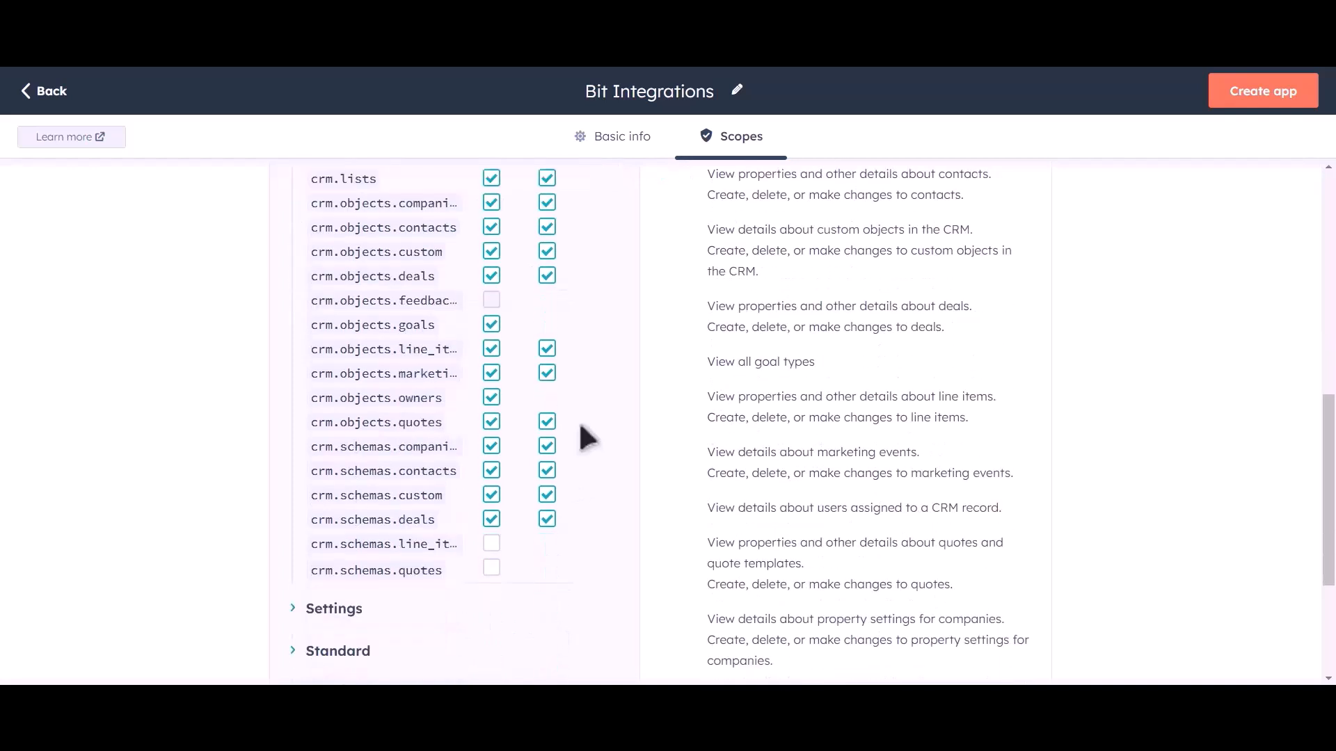
pyautogui.click(491, 543)
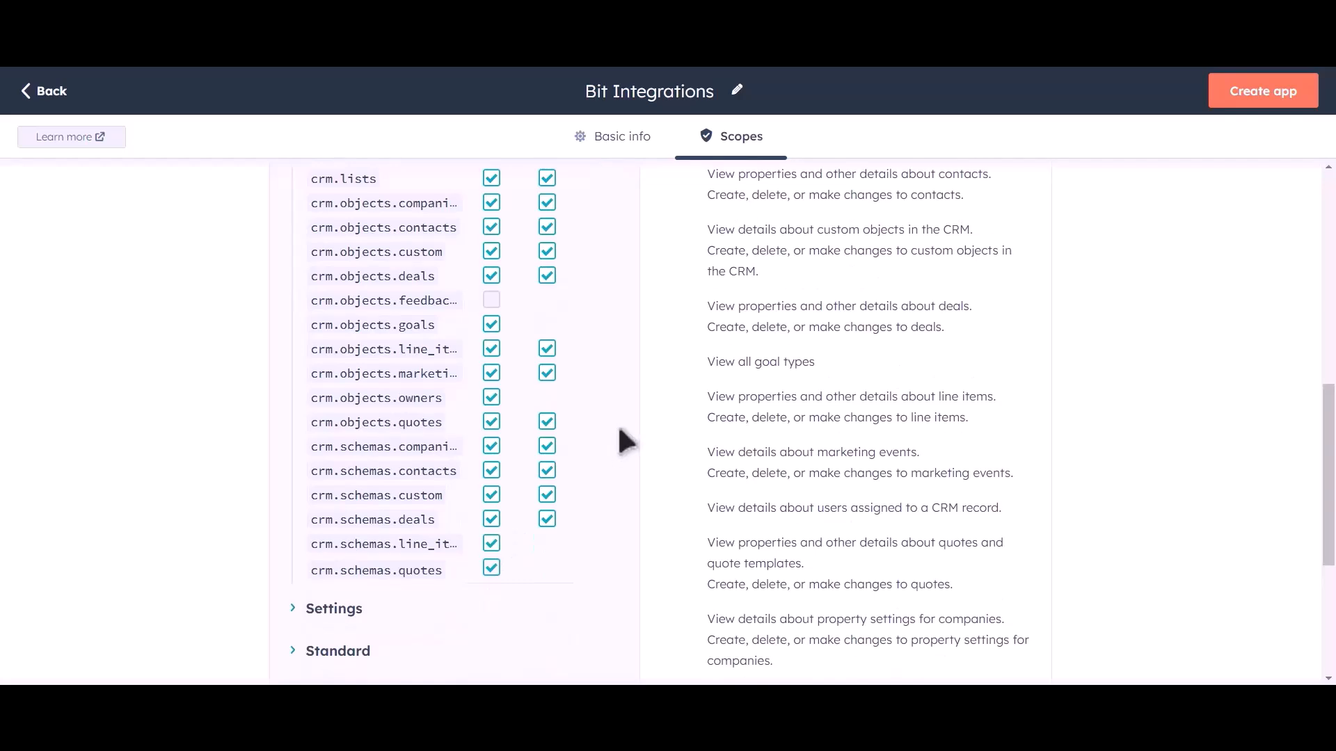
# Create the private app and confirm continuing the creation
pyautogui.scroll(6, 621, 438)
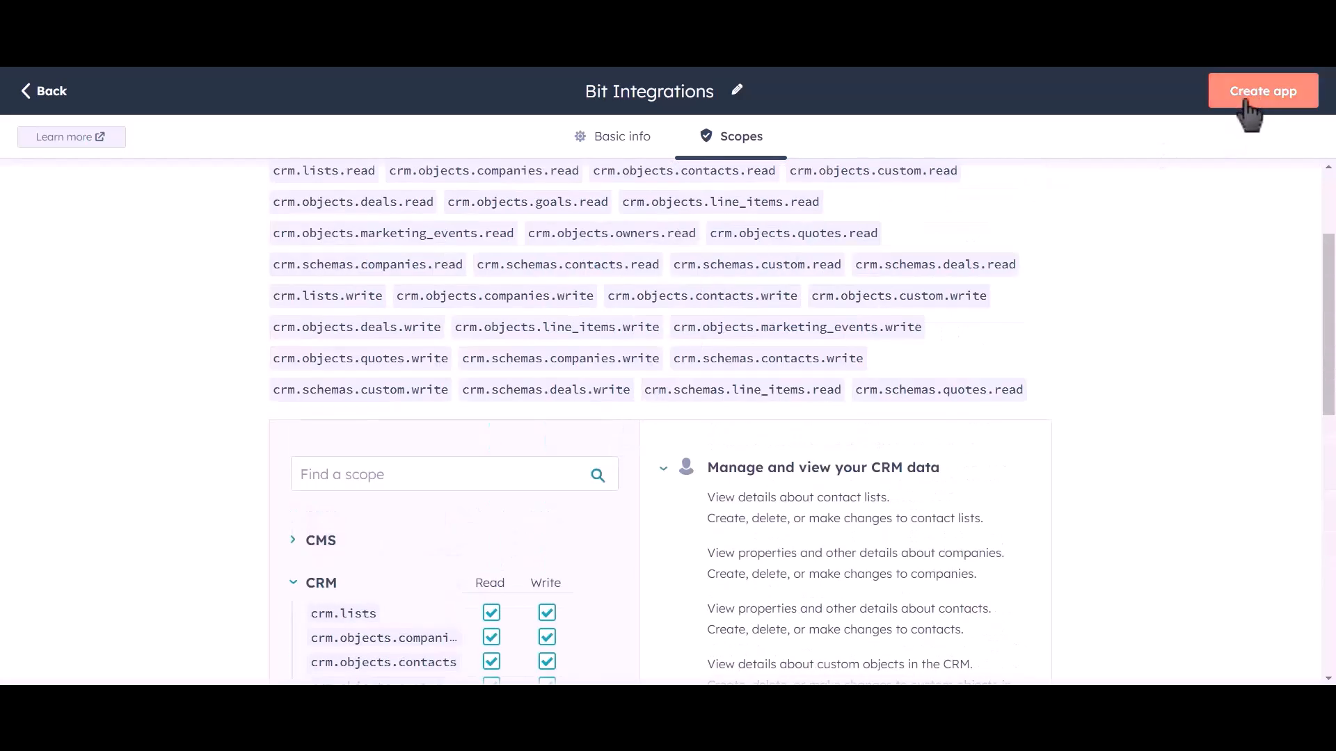
pyautogui.click(1276, 103)
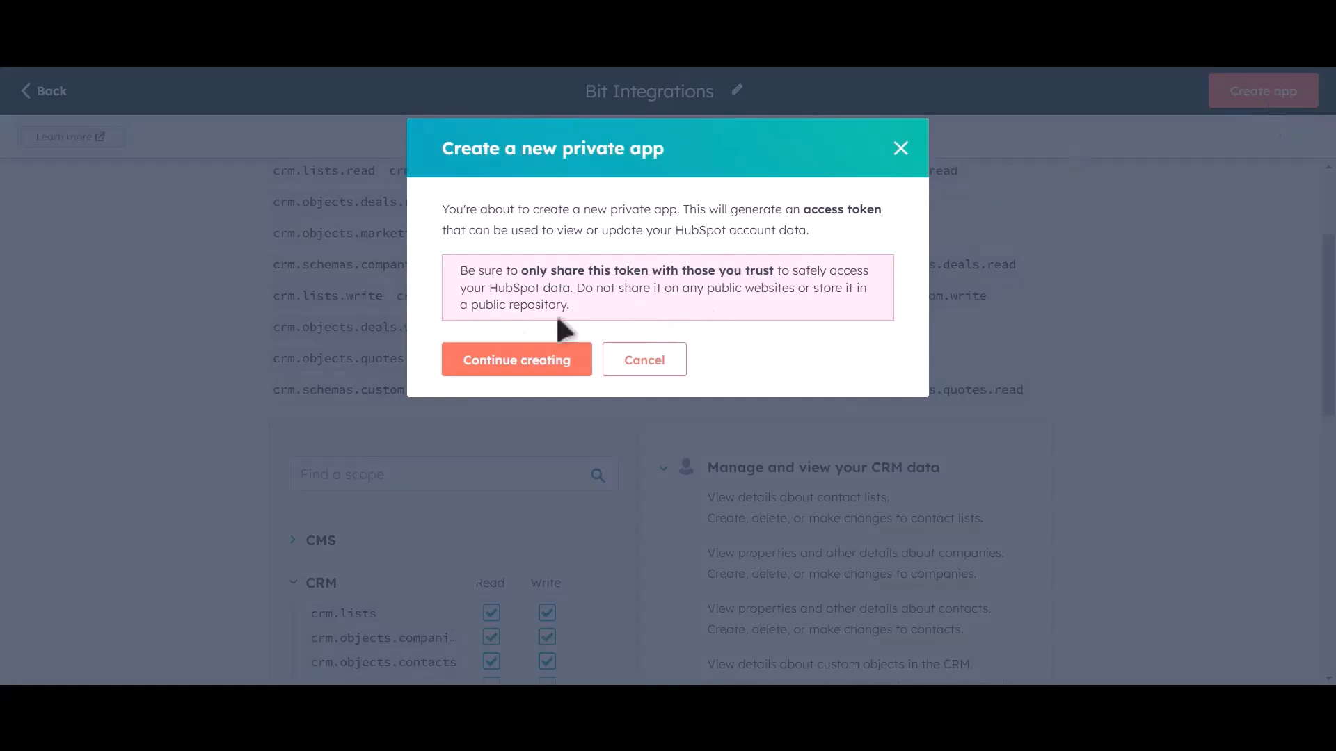
pyautogui.click(545, 373)
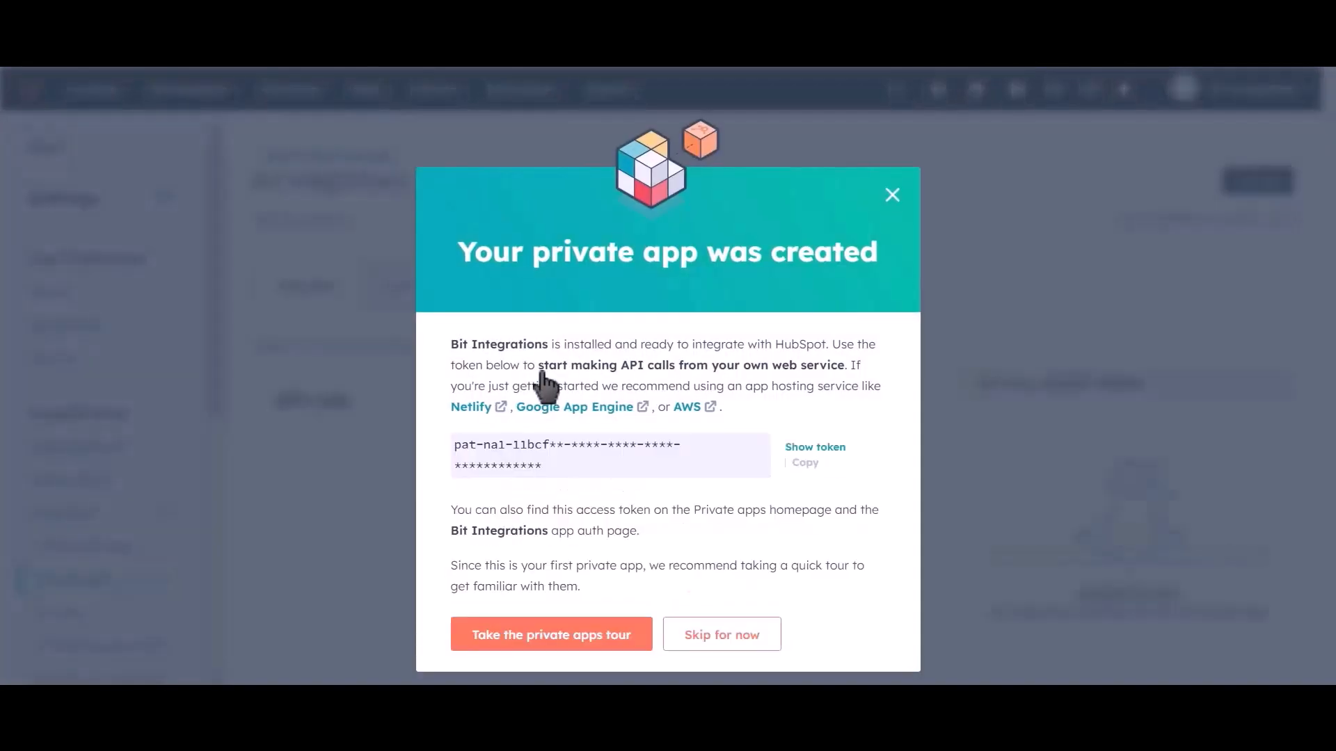
# Reveal the new private app's access token
pyautogui.click(793, 450)
pyautogui.click(815, 448)
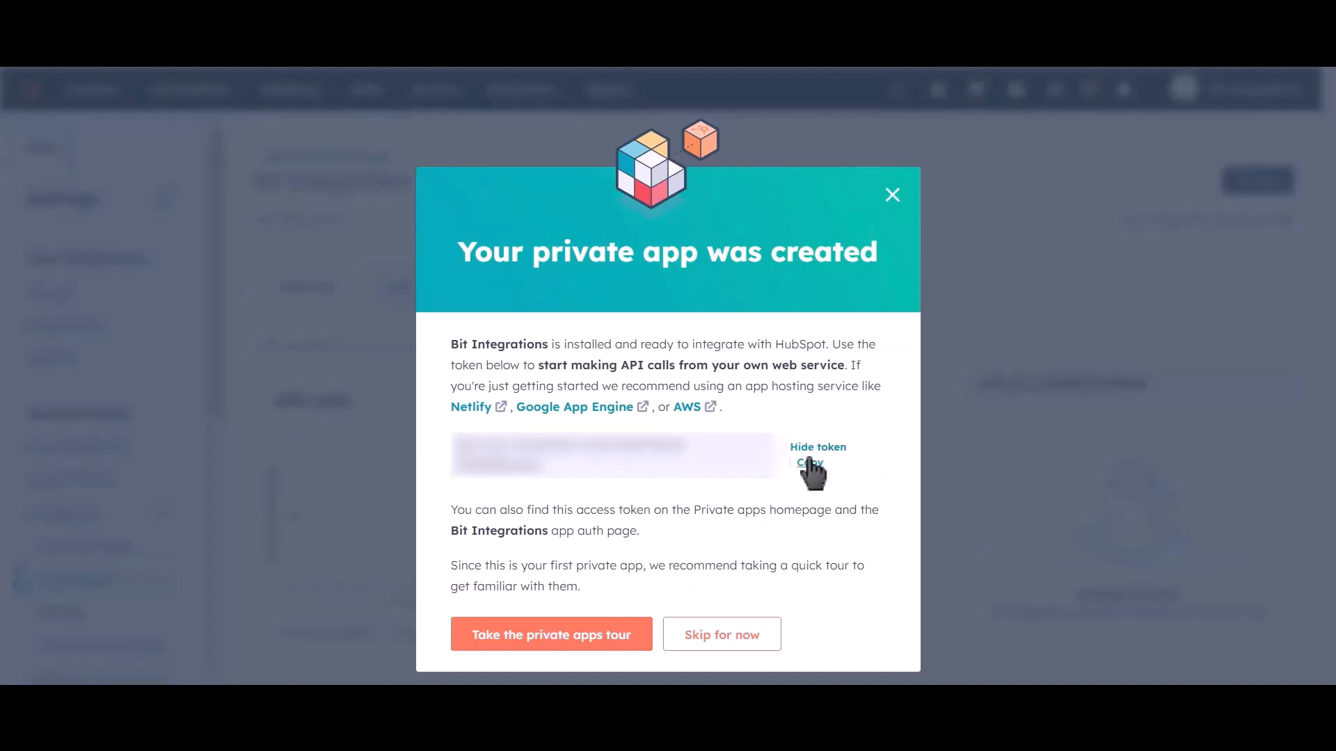
# Copy the private app's access token, paste it into the HubSpot Access Token field and authorize the connection
pyautogui.click(811, 465)
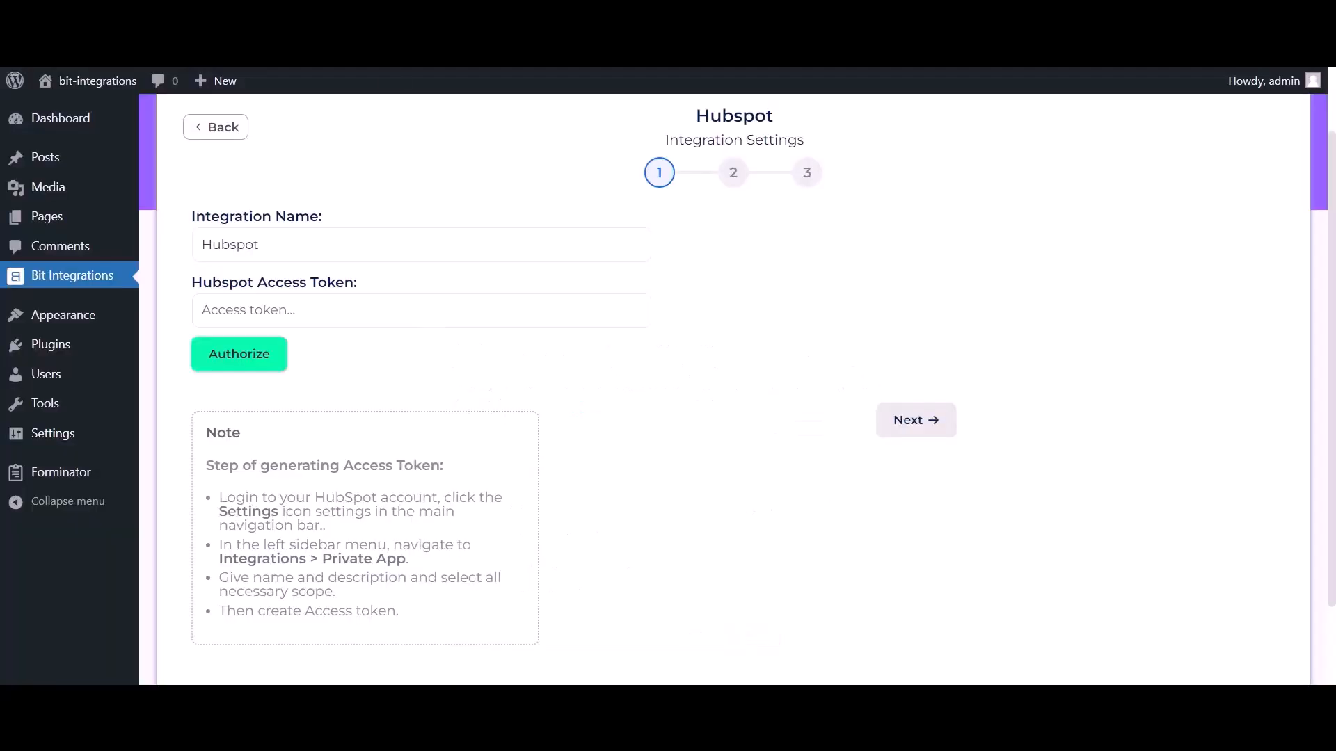
pyautogui.click(345, 317)
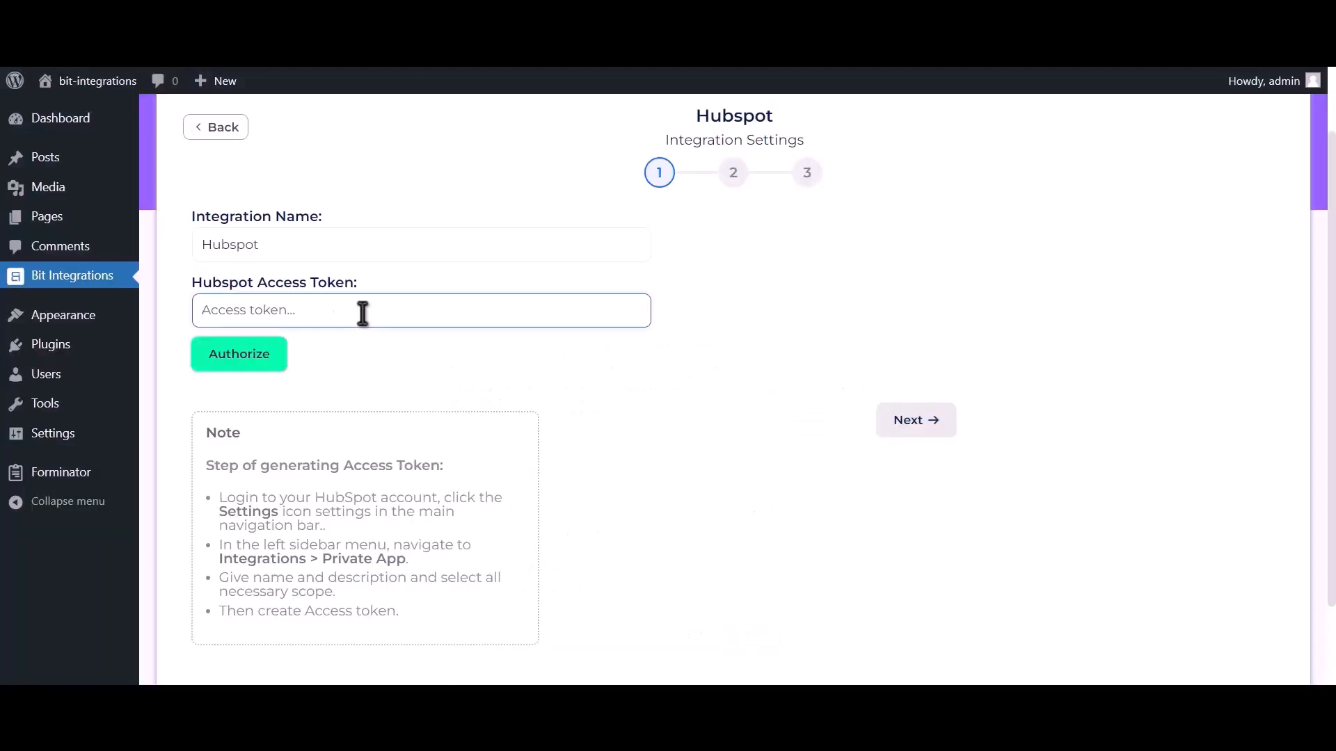
pyautogui.hotkey('ctrl', 'v')
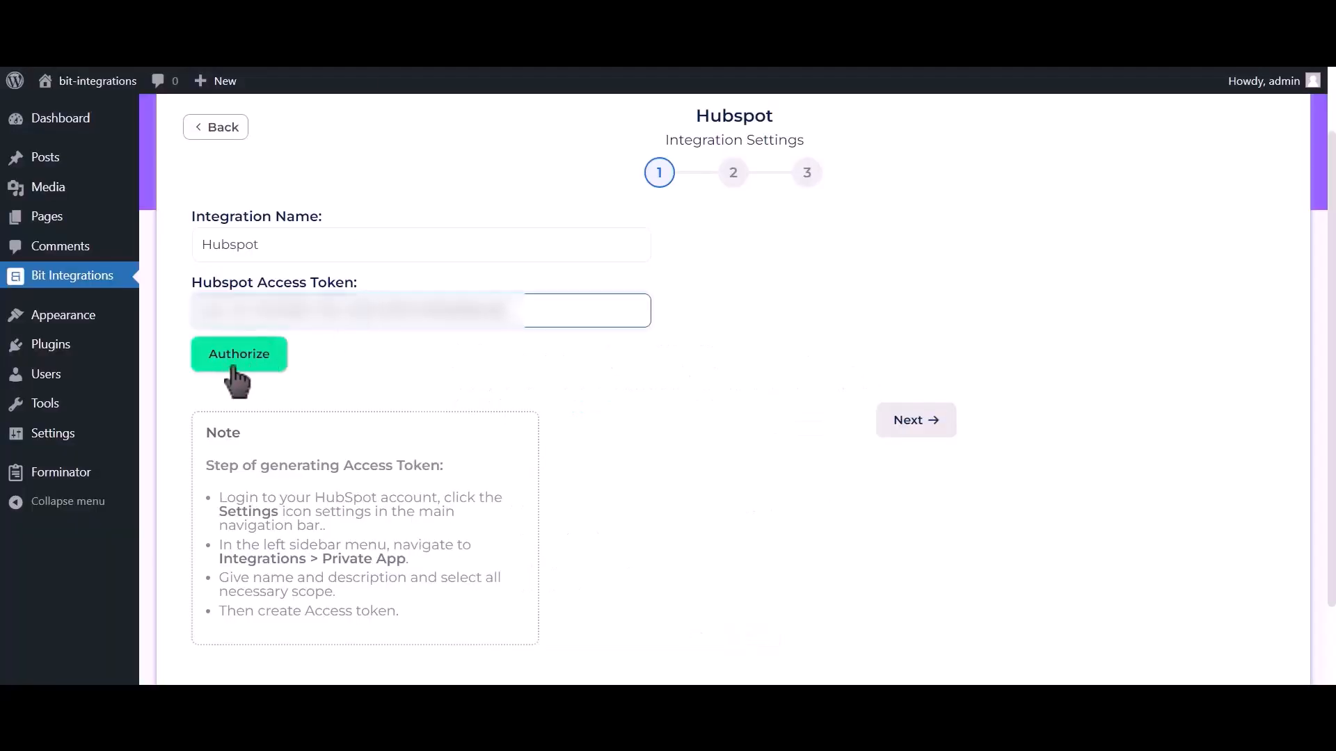
pyautogui.click(263, 366)
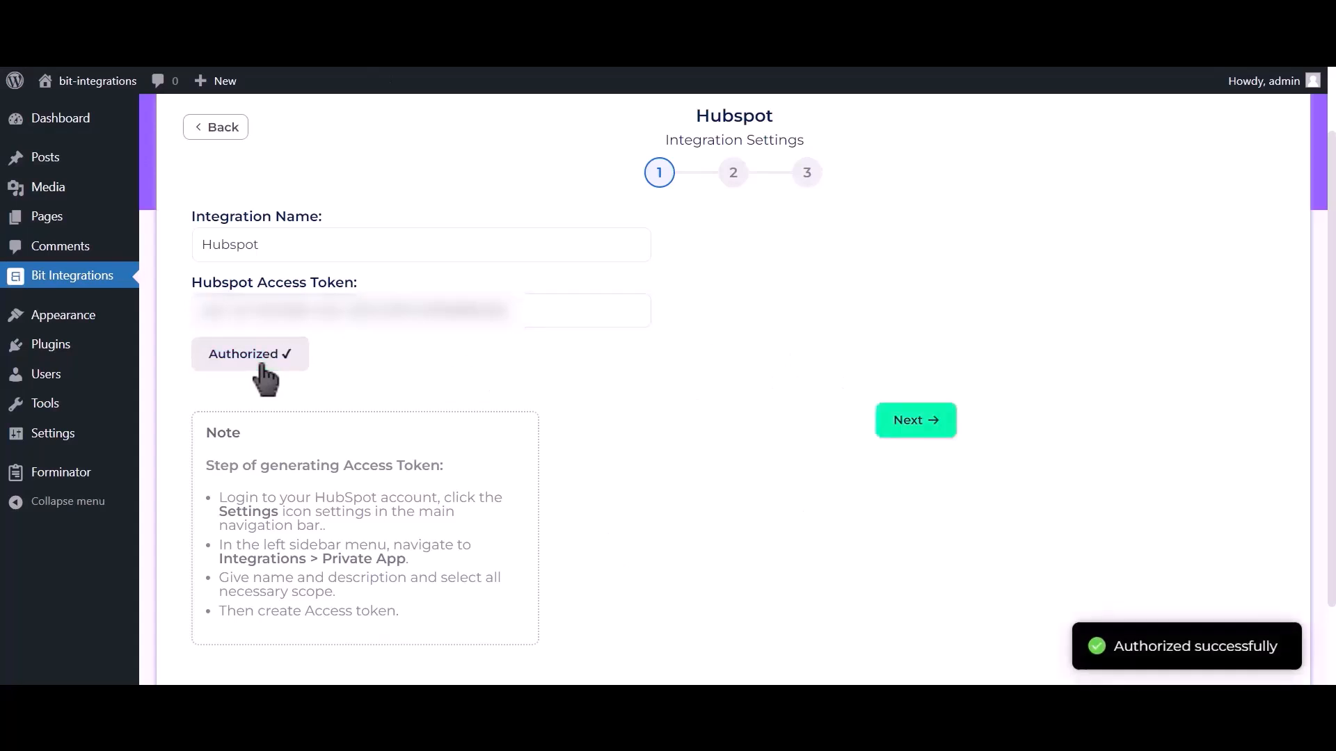
# Proceed to the integration's second stage and choose the Create Contact action
pyautogui.moveTo(1106, 647); pyautogui.dragTo(1298, 661)
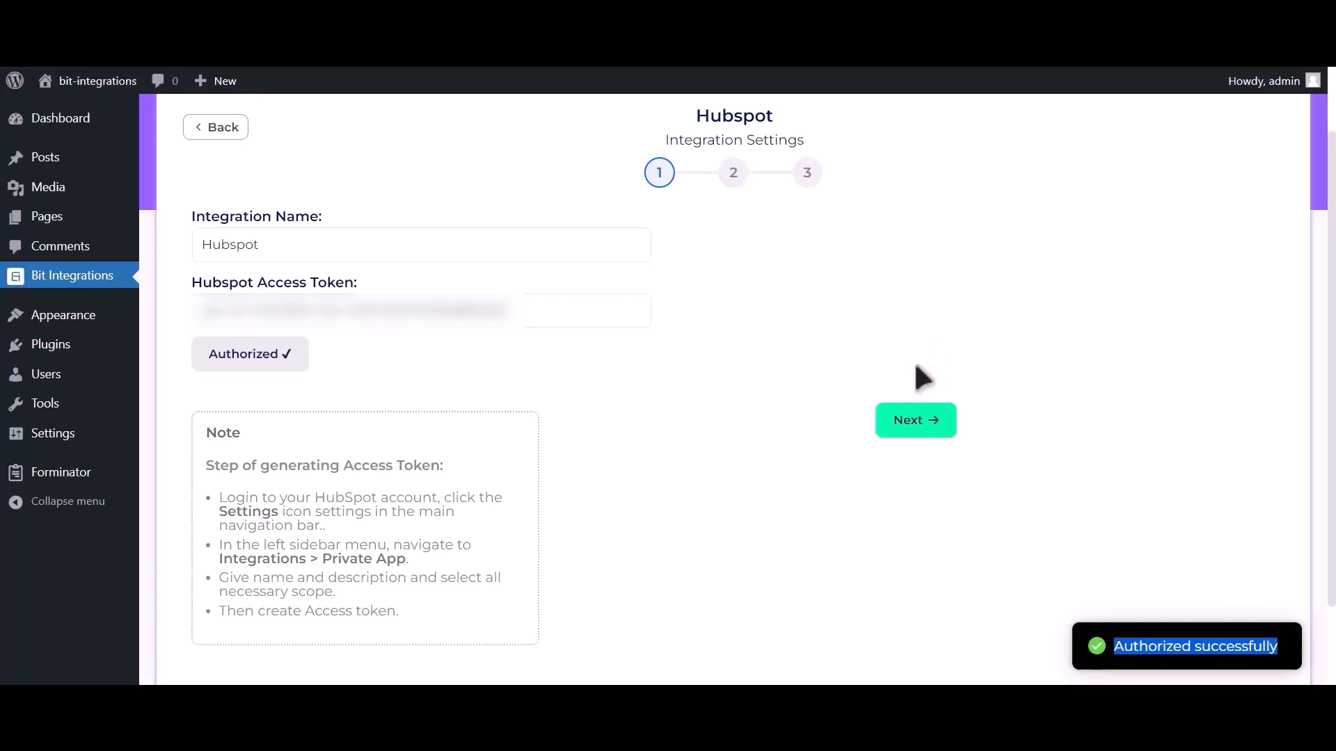
pyautogui.click(914, 446)
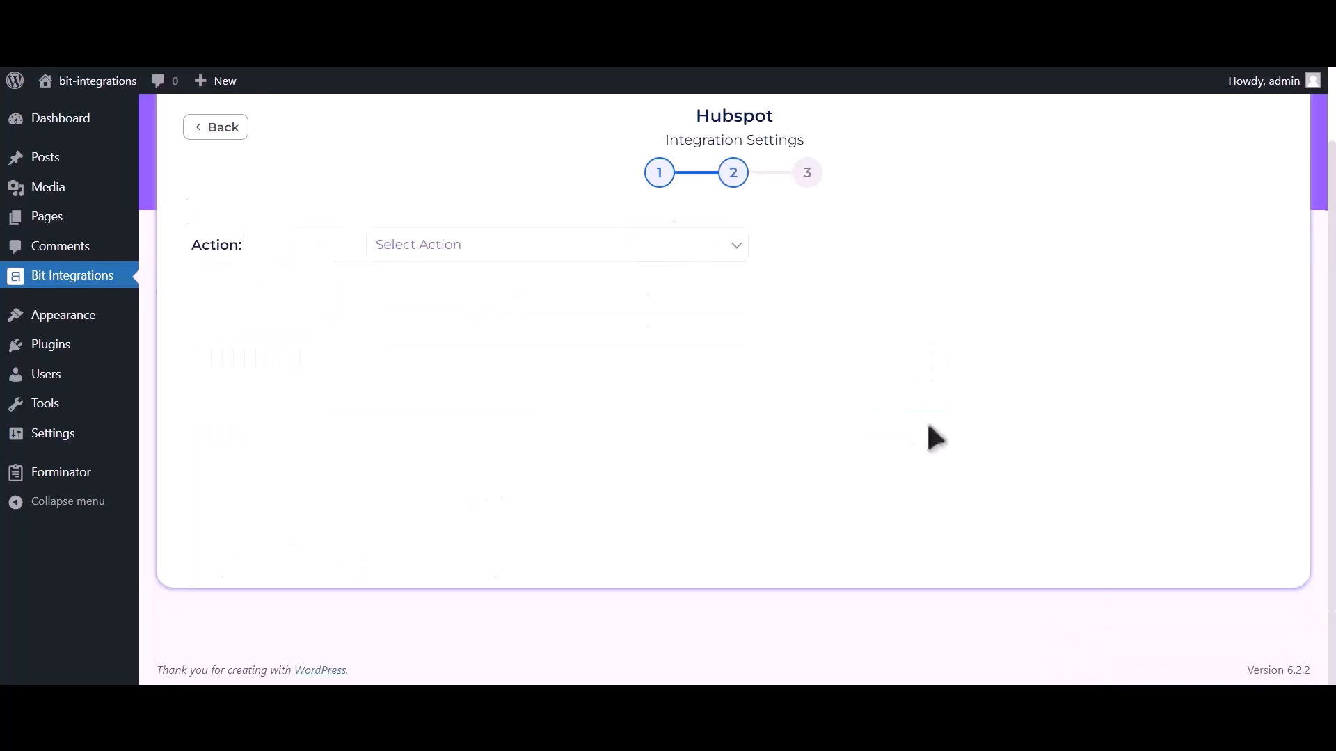
pyautogui.scroll(1, 914, 445)
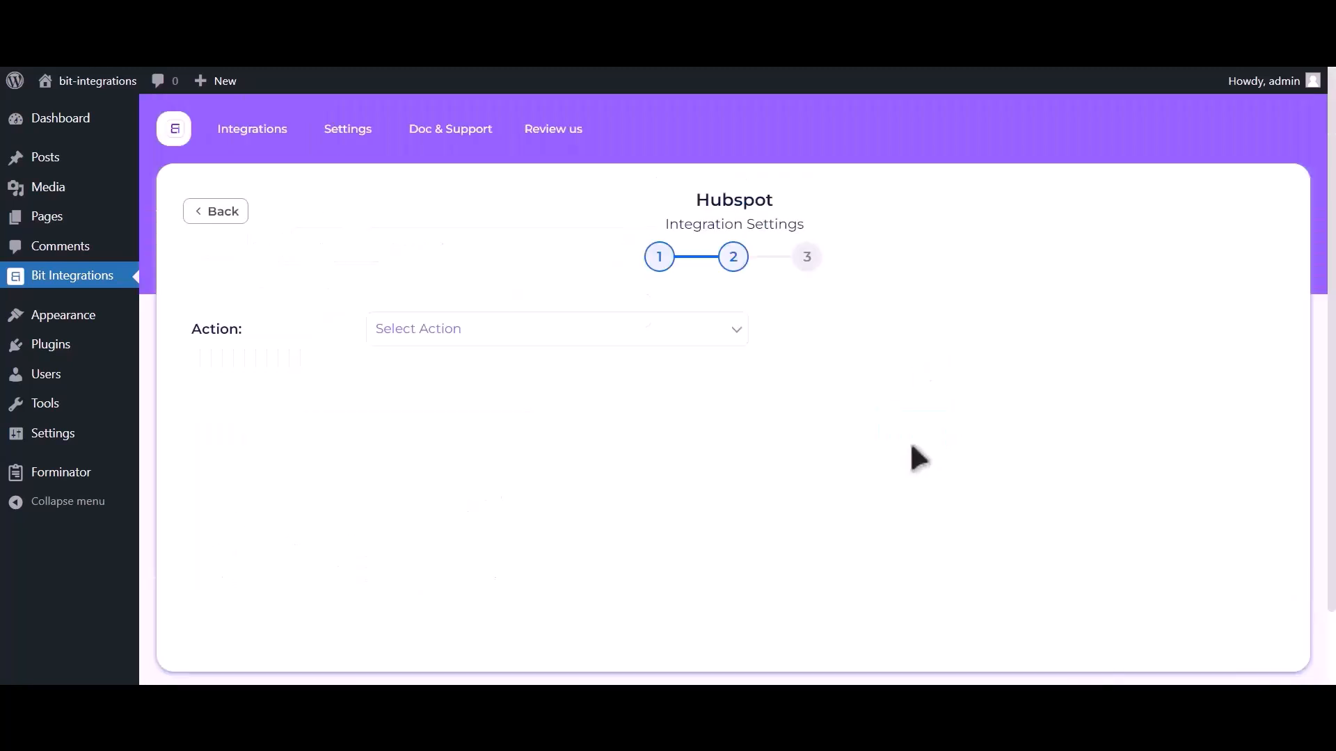
pyautogui.click(672, 337)
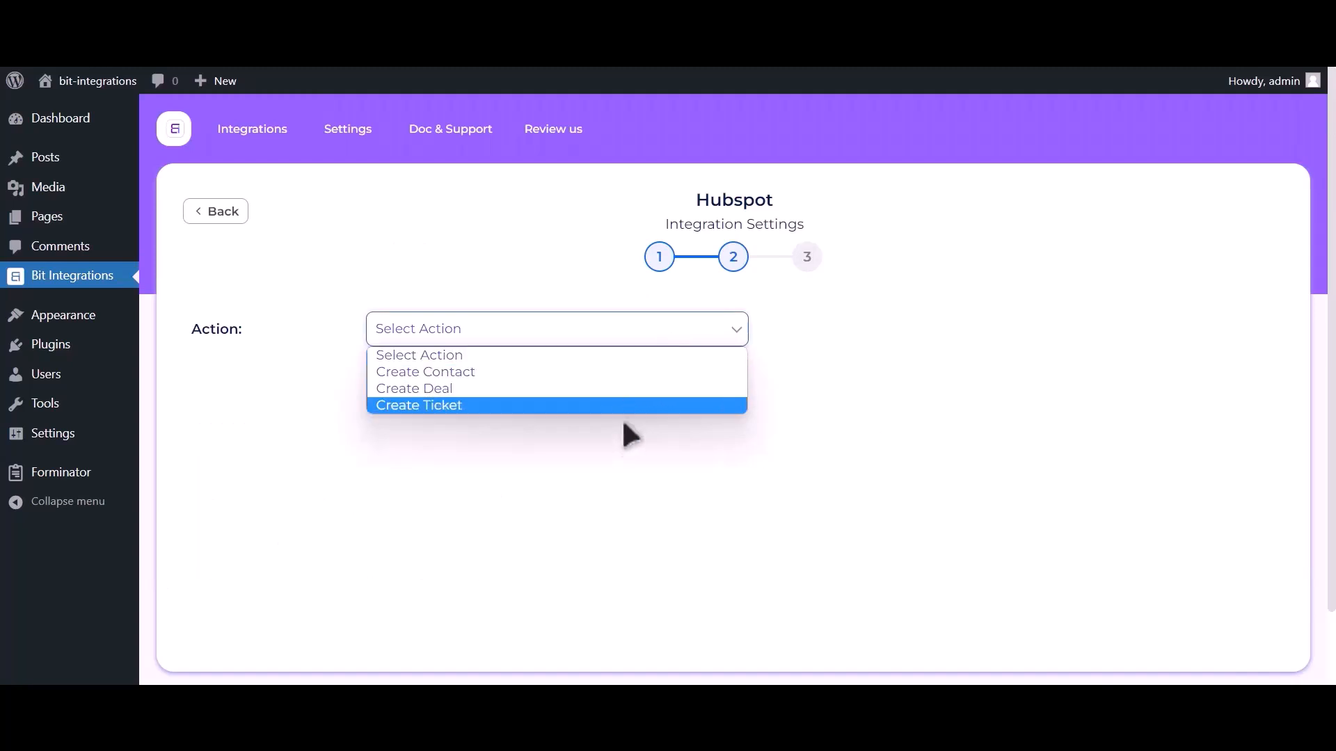
pyautogui.click(626, 372)
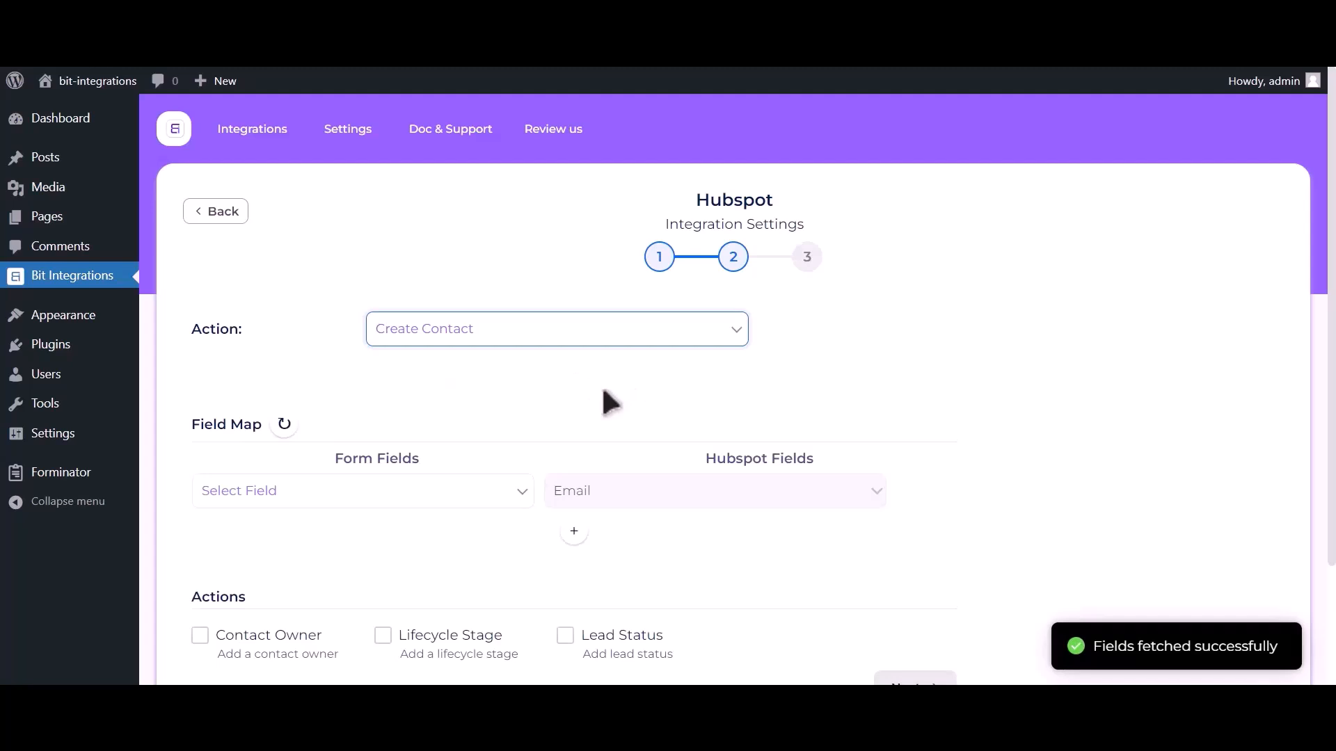
# Map the form field Email Address-1 to Email, then add a row mapping Name-1 to First Name
pyautogui.click(286, 500)
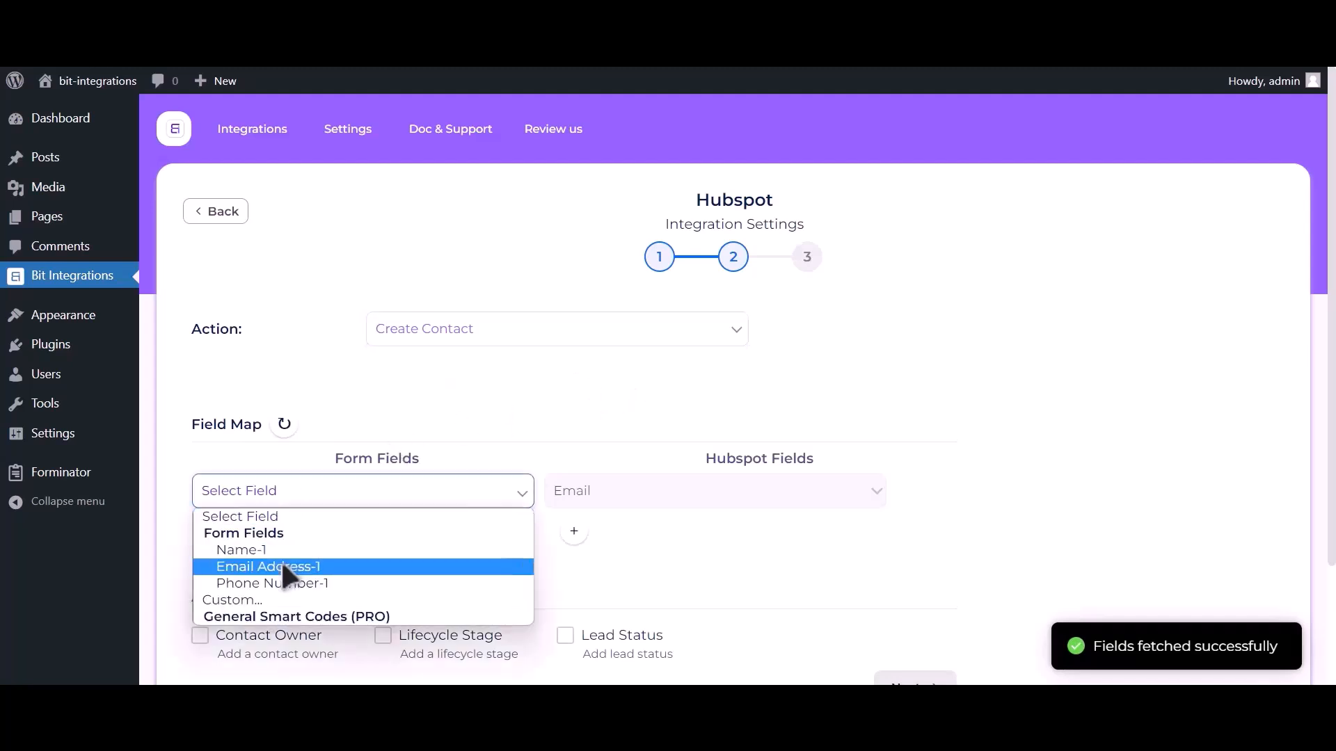
pyautogui.click(281, 564)
pyautogui.click(574, 533)
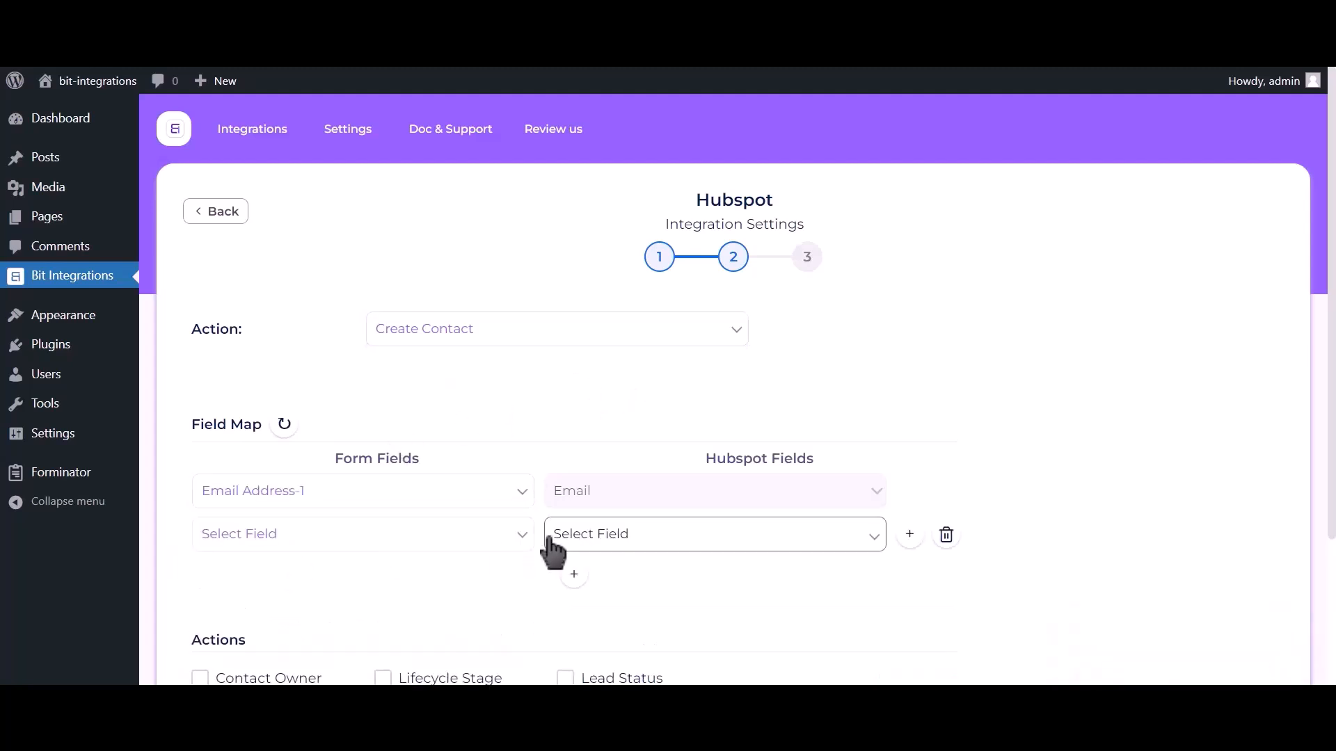
pyautogui.click(351, 537)
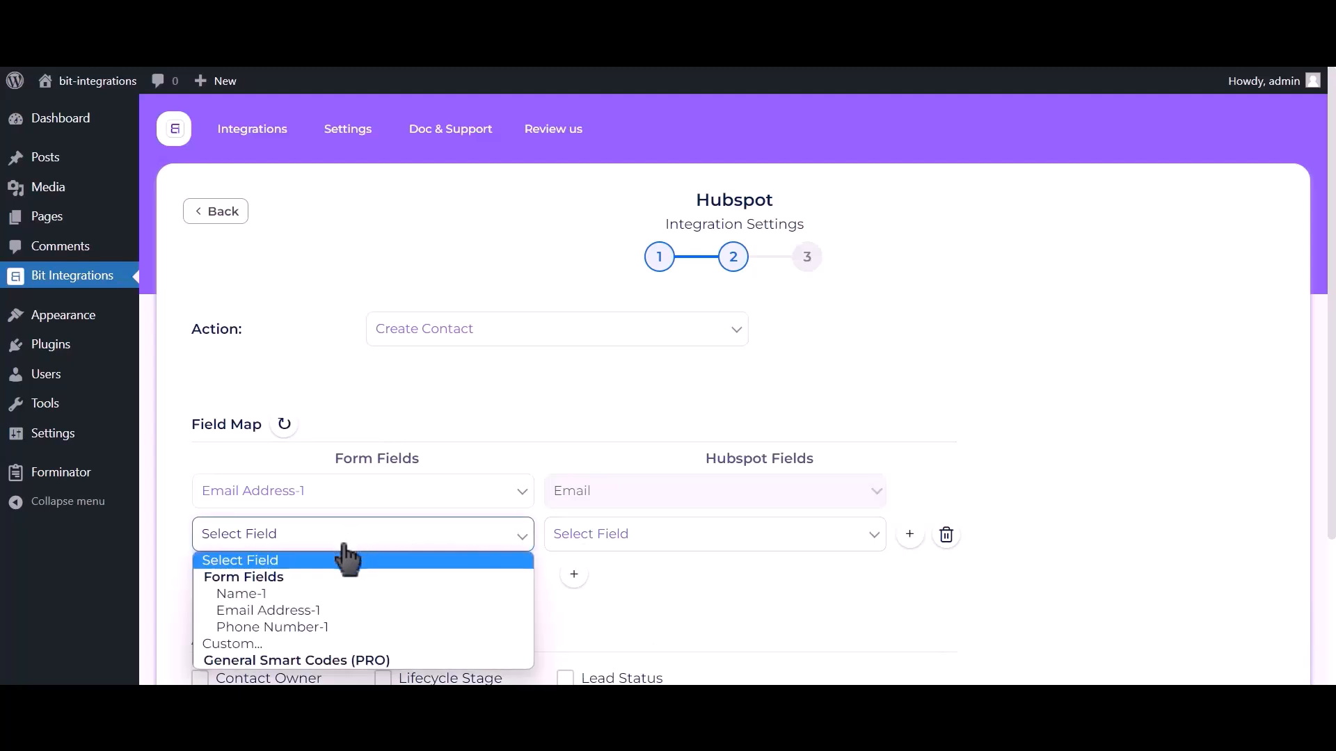
pyautogui.click(327, 595)
pyautogui.click(692, 546)
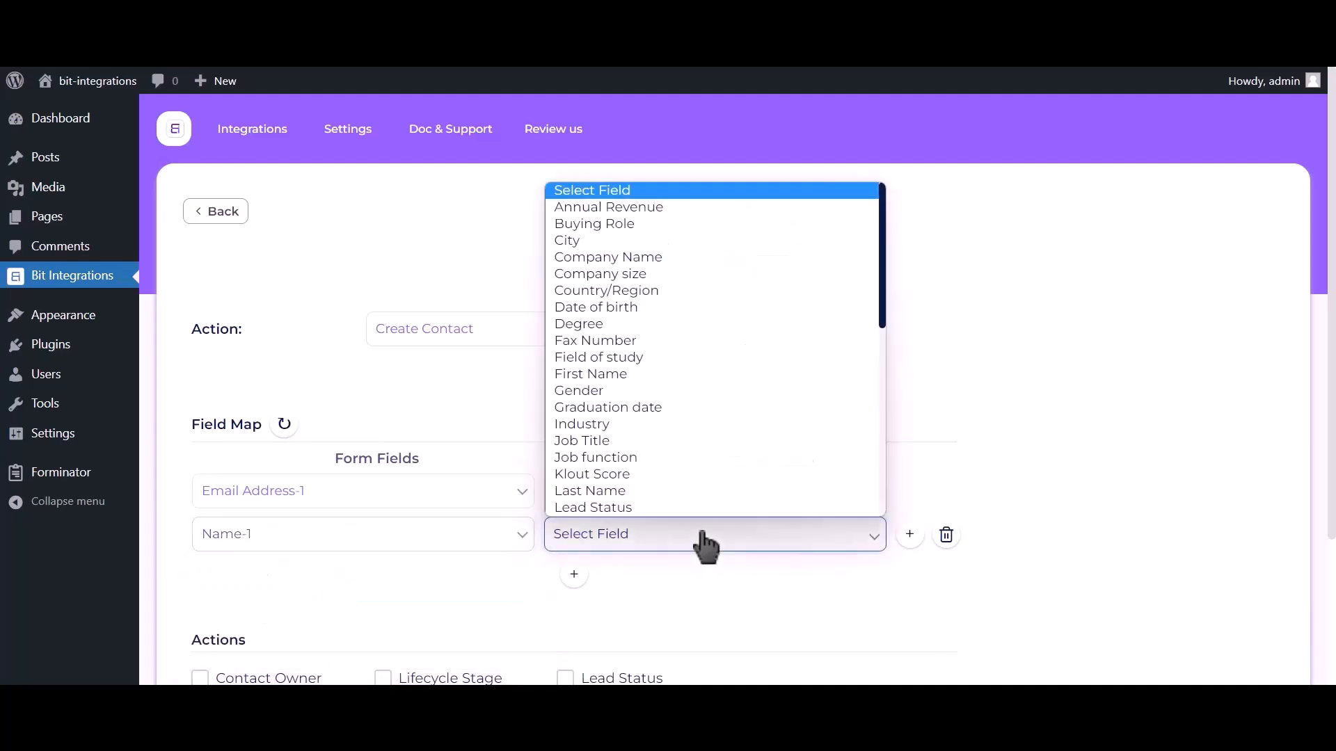
pyautogui.click(614, 374)
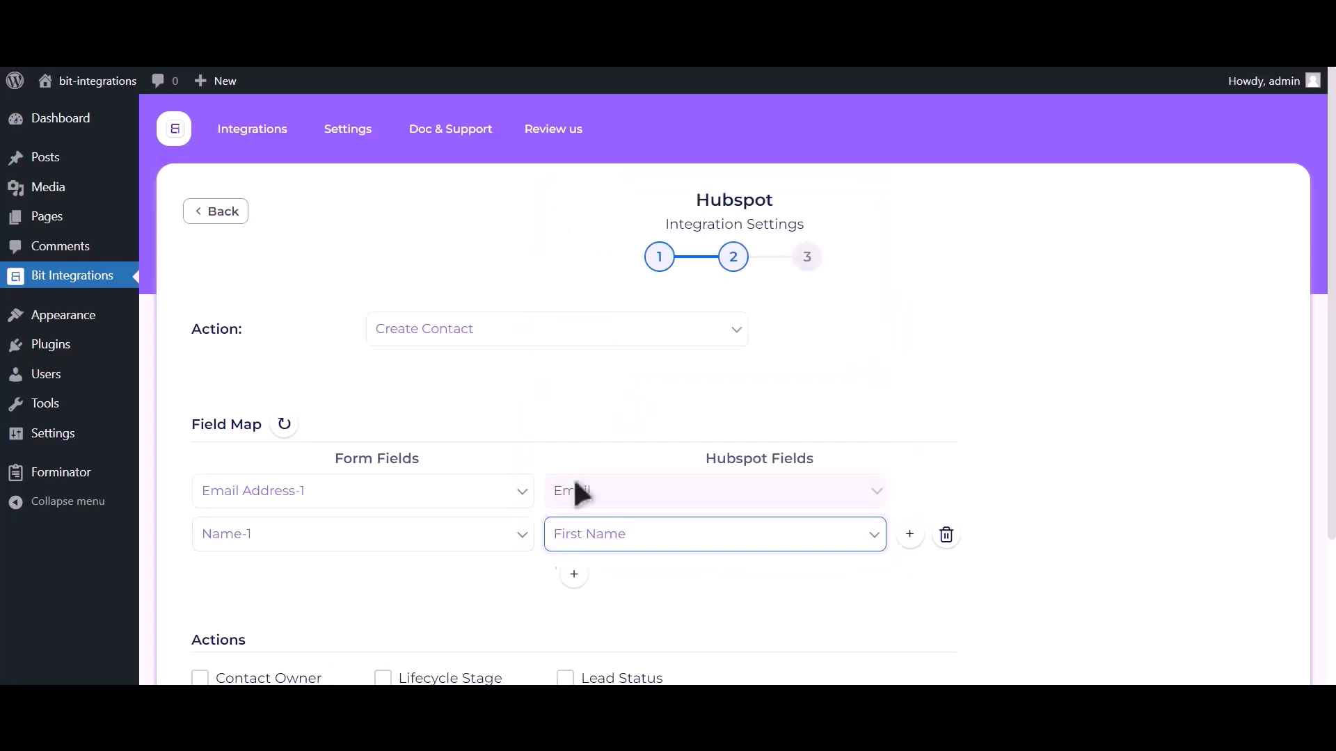
# Add a third mapping row linking the form field Phone Number-1 to the HubSpot Phone Number field
pyautogui.click(574, 577)
pyautogui.click(350, 591)
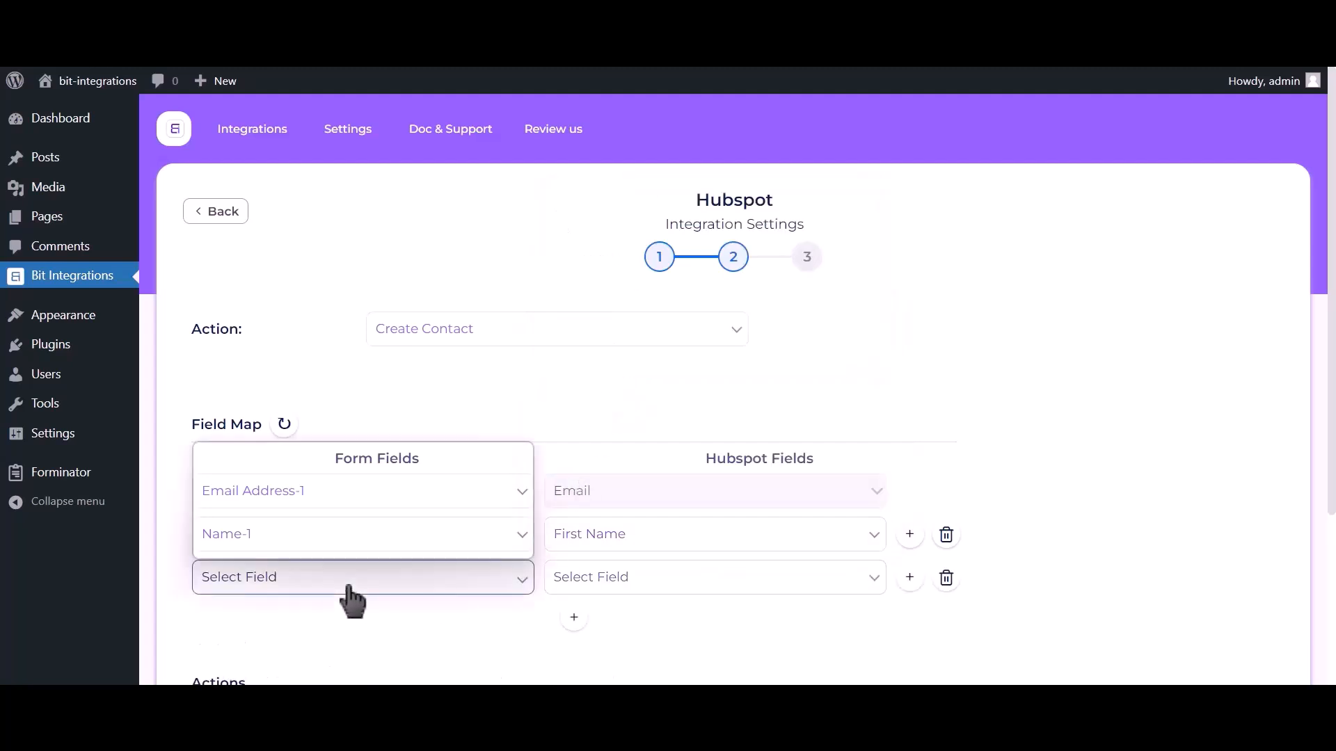
pyautogui.click(323, 517)
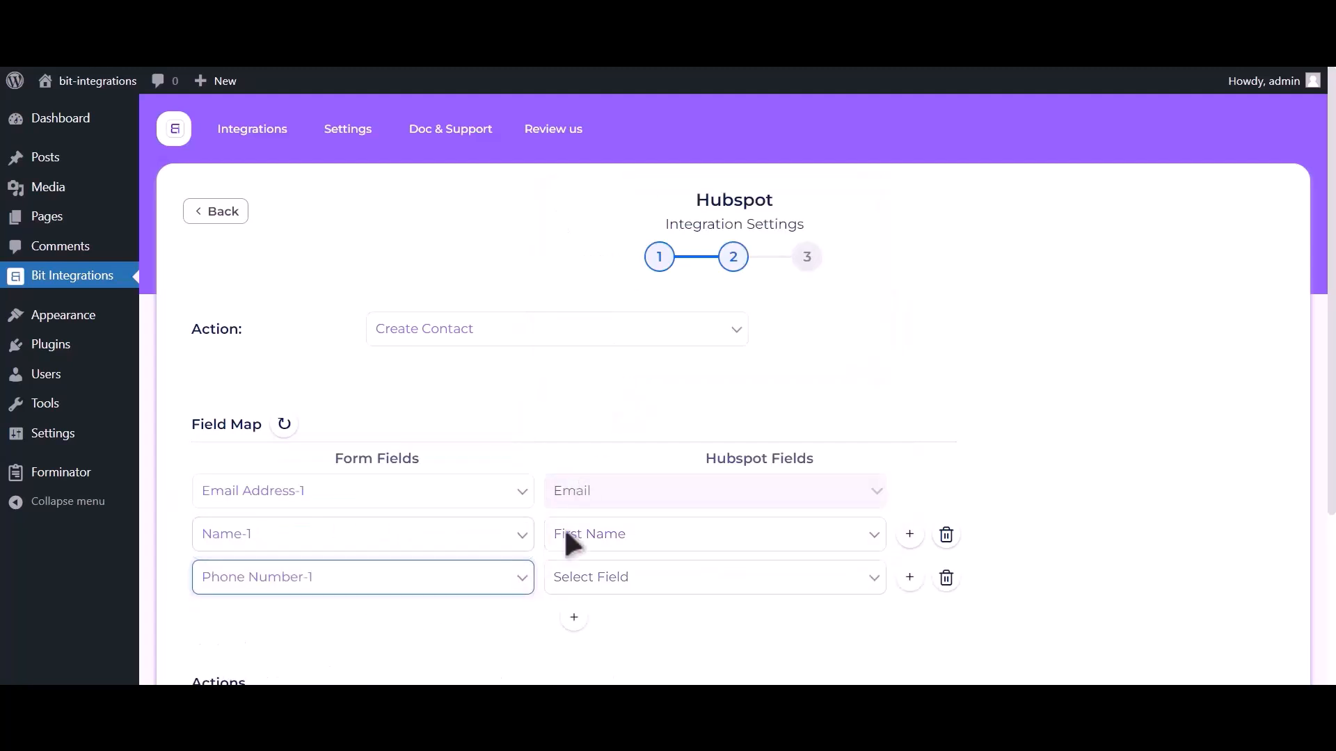
pyautogui.click(642, 592)
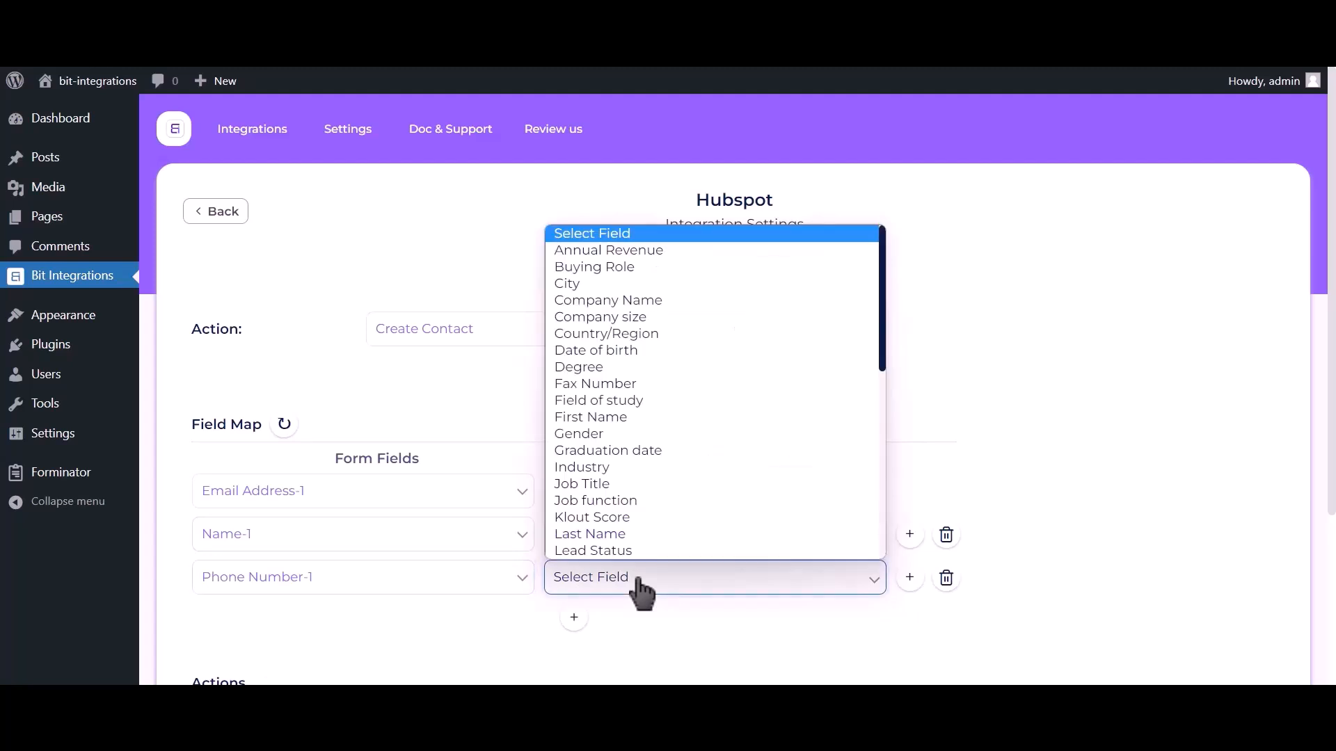
pyautogui.press('p')
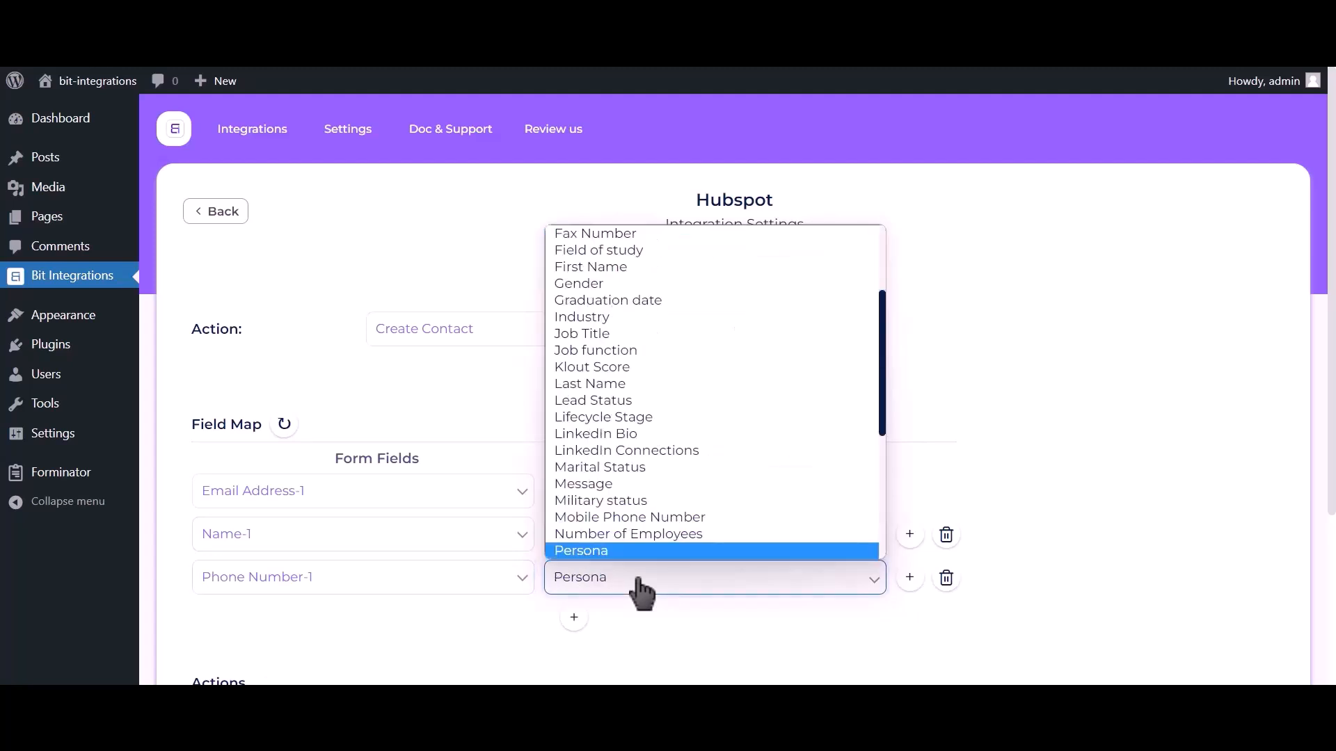
pyautogui.press('Down')
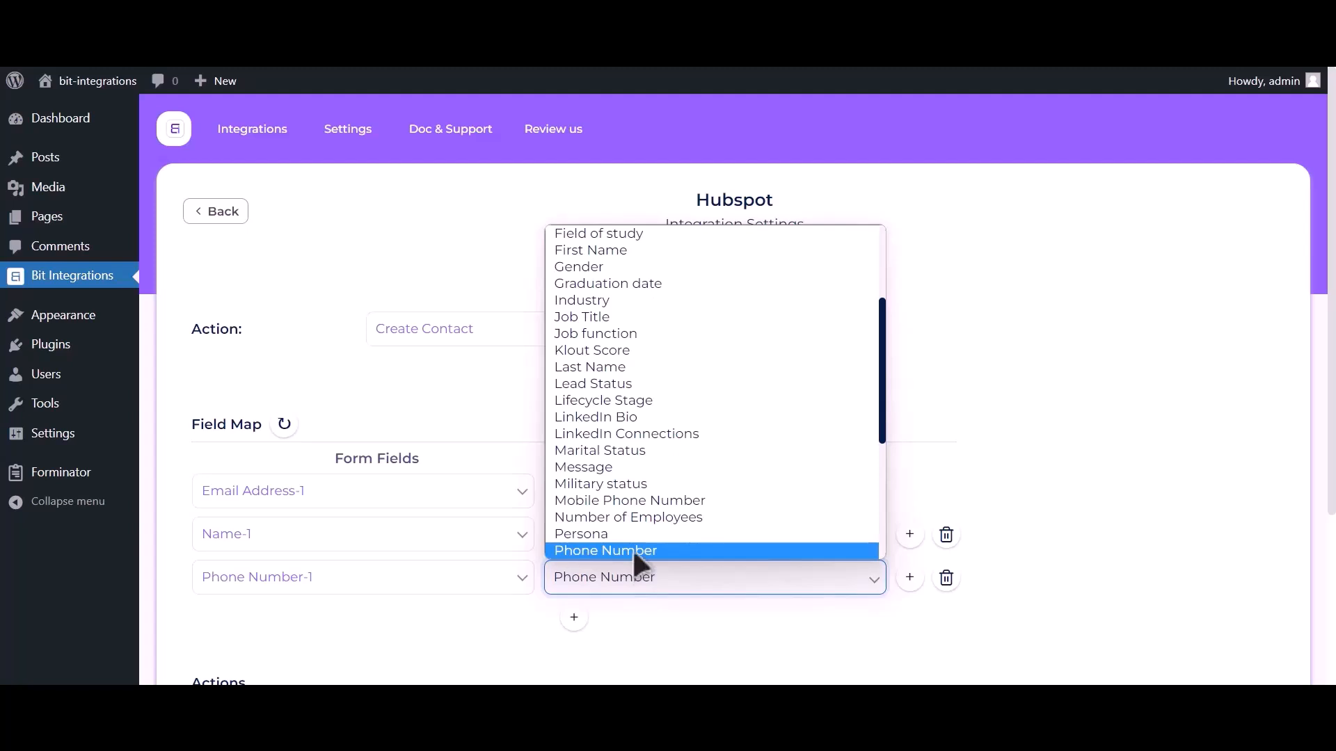
pyautogui.click(633, 551)
# Continue to the final stage and finish and save the HubSpot integration
pyautogui.scroll(-3, 1071, 250)
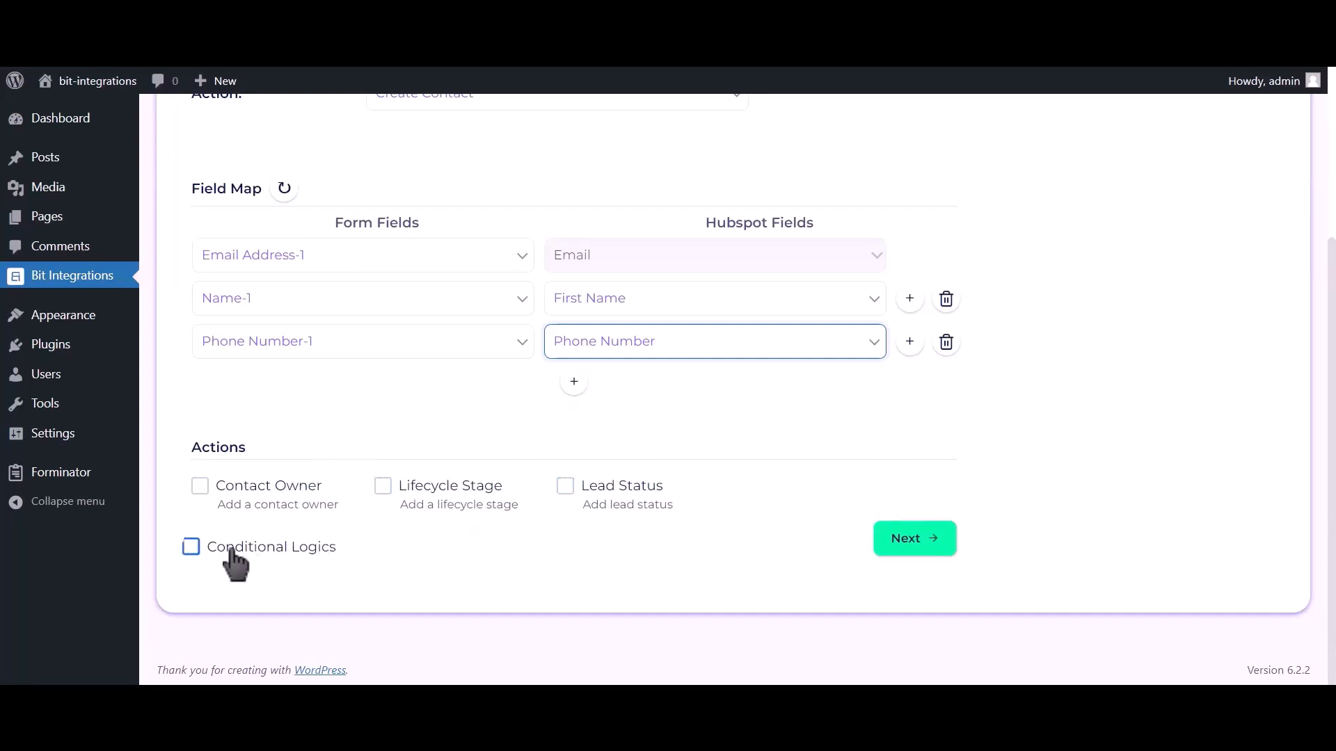
pyautogui.click(917, 546)
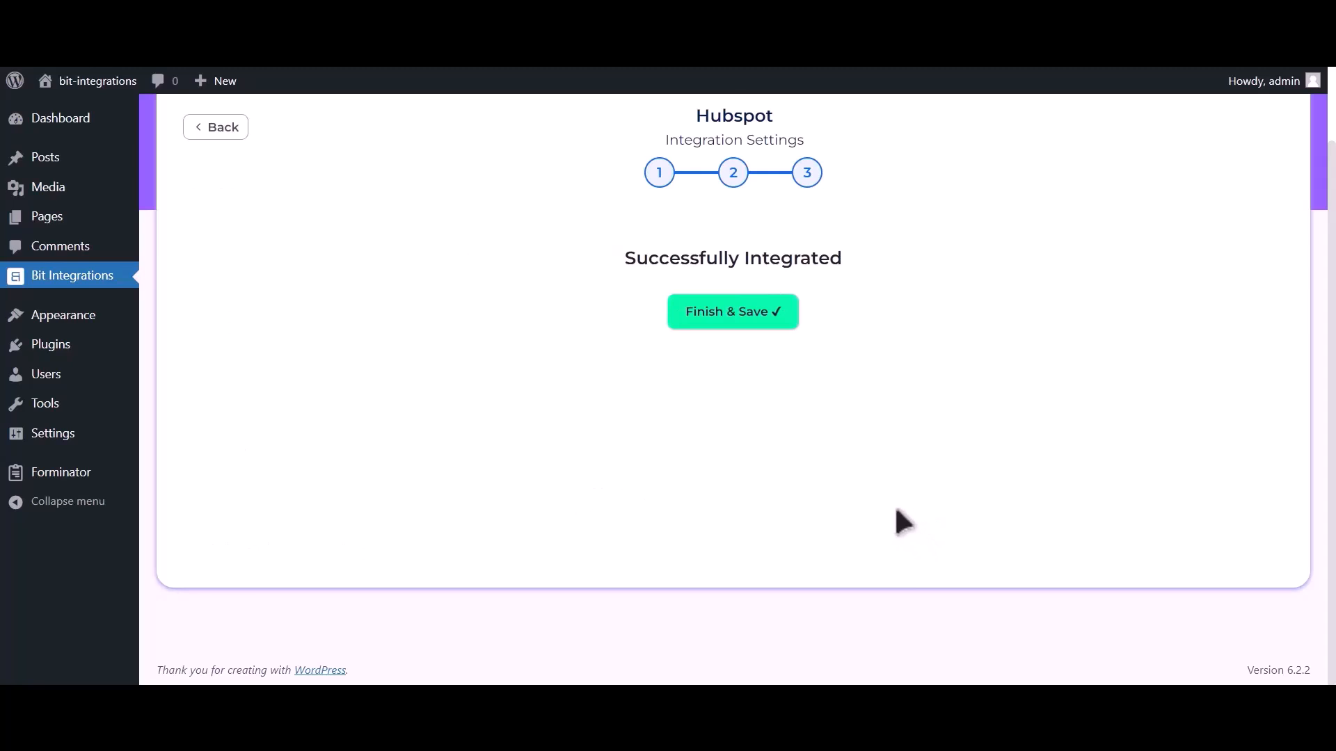
pyautogui.click(747, 315)
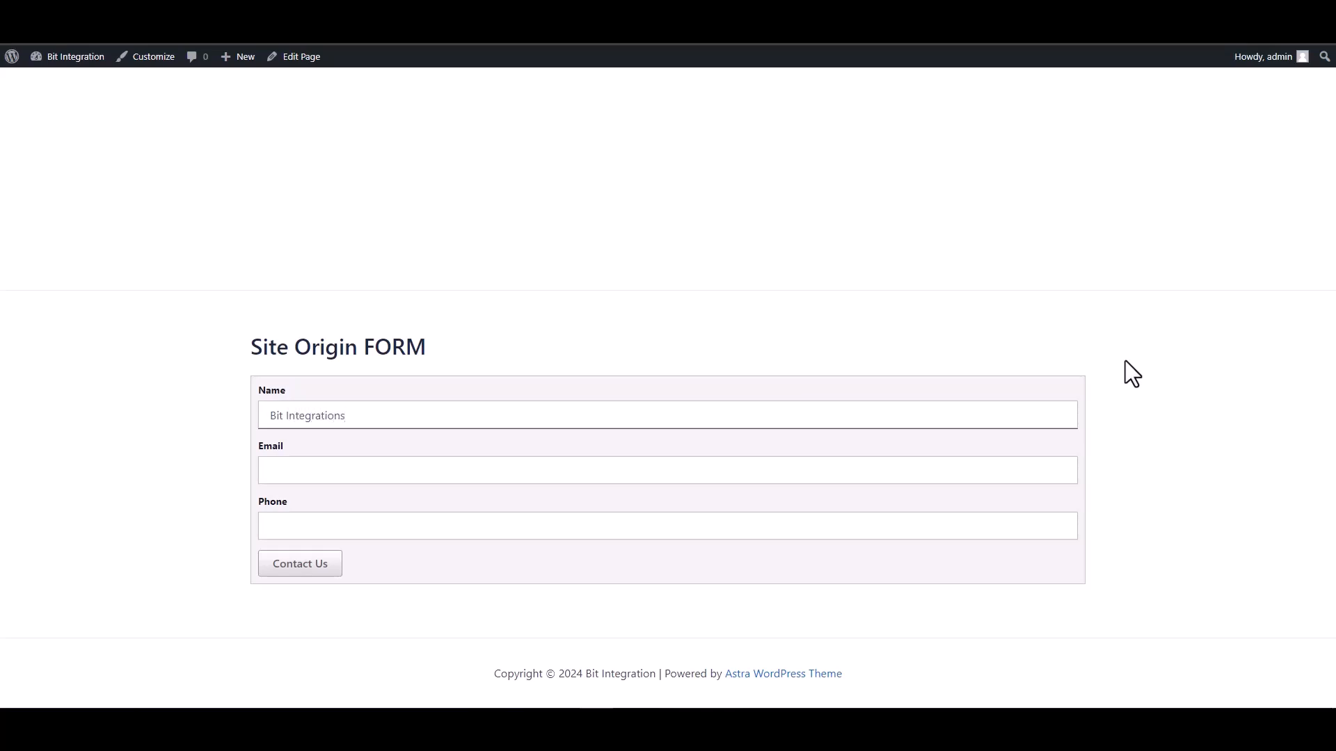
# Fill in the Site Origin form's e-mail address and phone number fields and submit the form
pyautogui.click(988, 475)
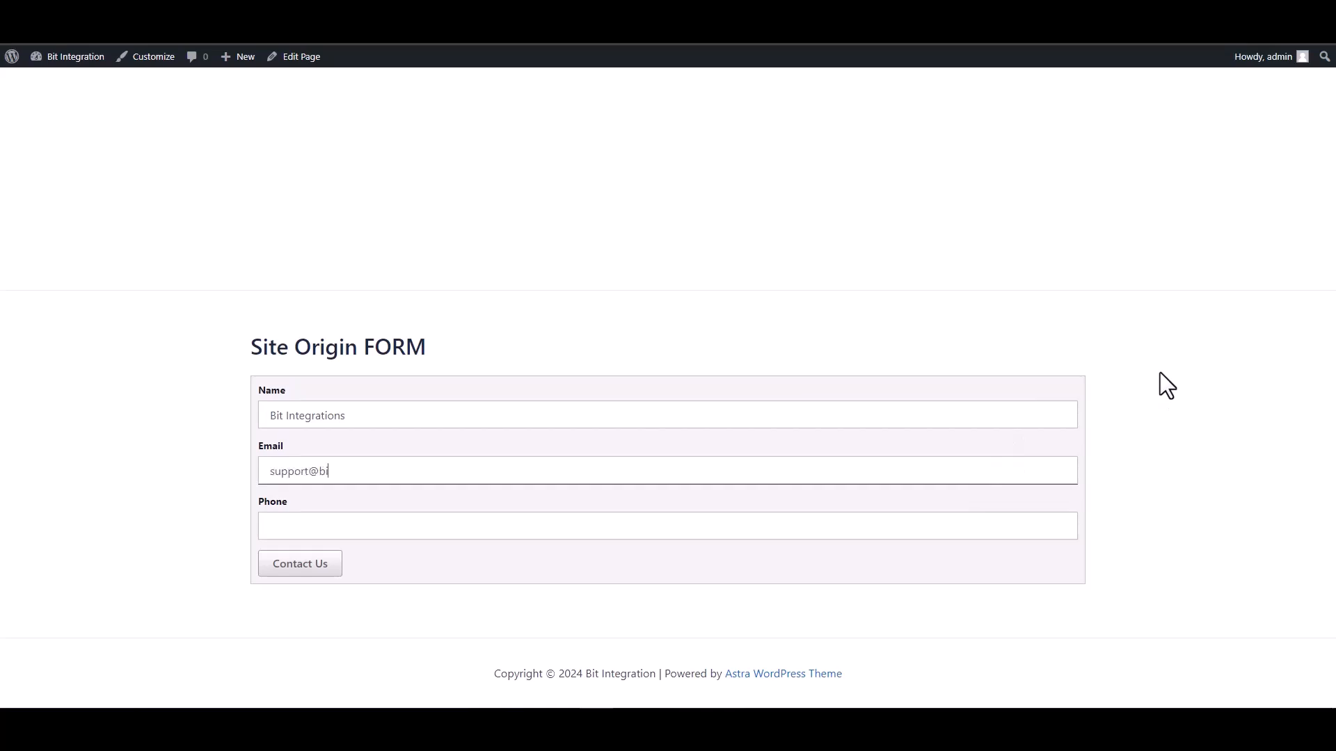
pyautogui.write('444555')
pyautogui.write('666')
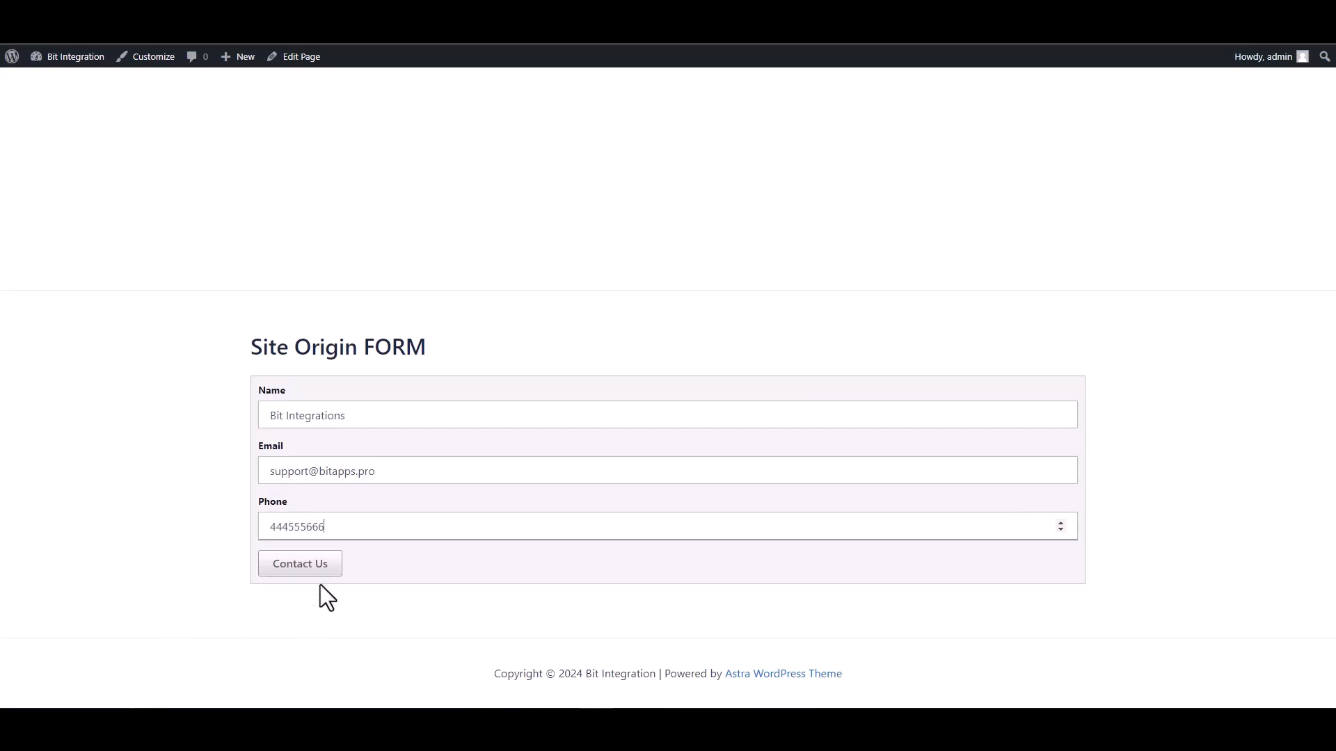
pyautogui.click(312, 568)
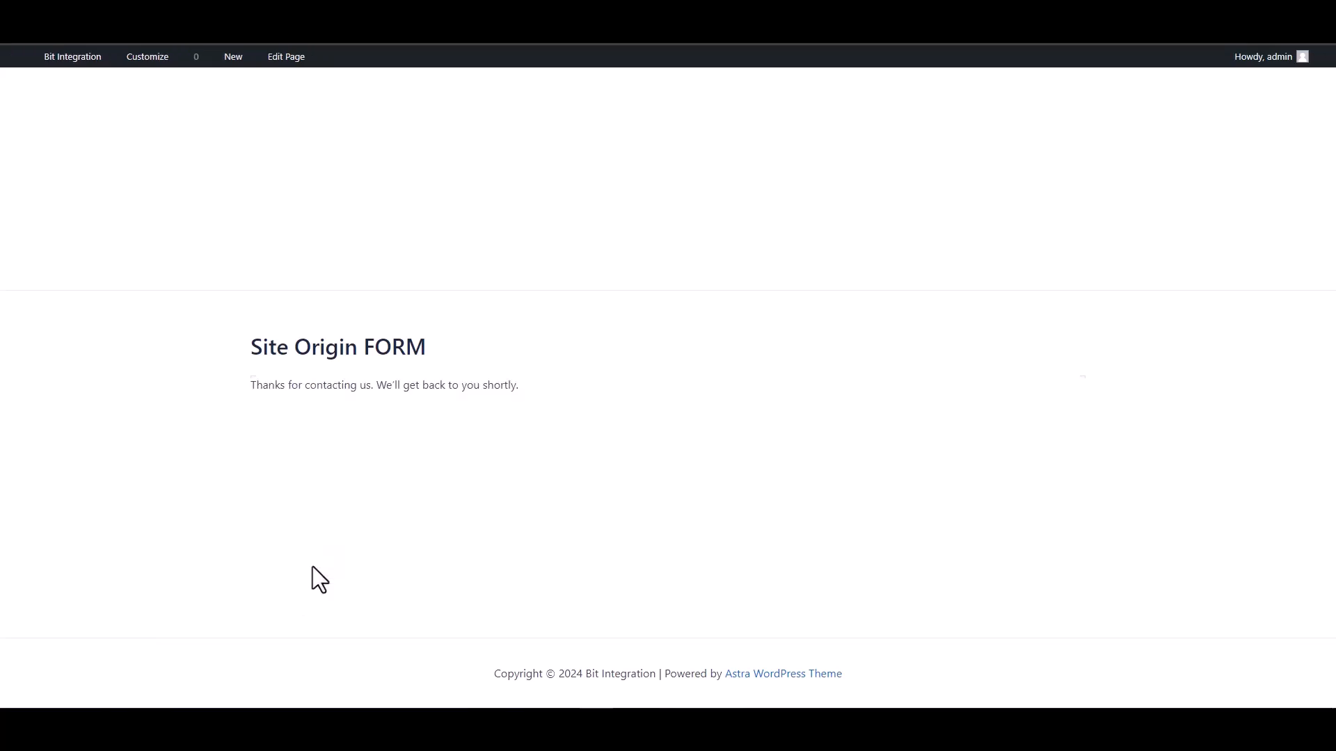
# Switch to HubSpot, open the Contacts list and preview the newly submitted contact record
pyautogui.moveTo(267, 381); pyautogui.dragTo(480, 385)
pyautogui.click(467, 428)
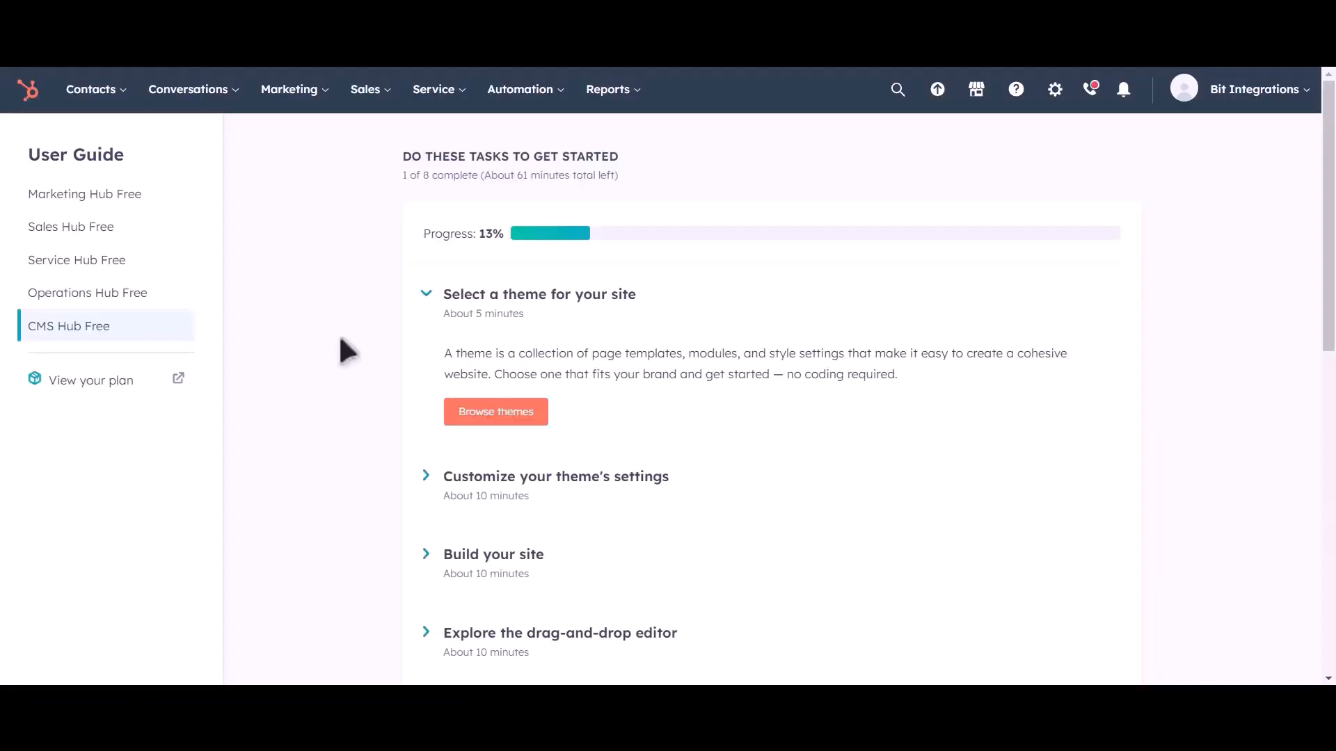
pyautogui.moveTo(119, 105)
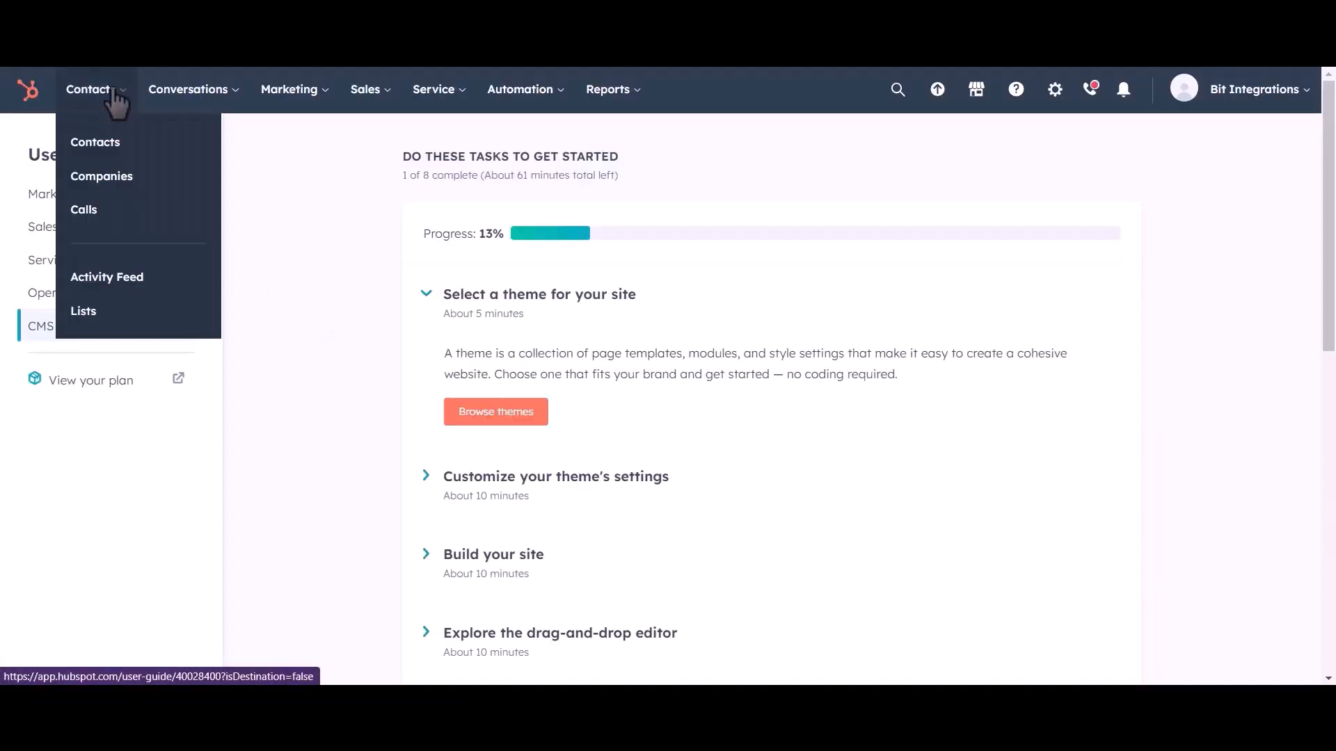
pyautogui.click(103, 147)
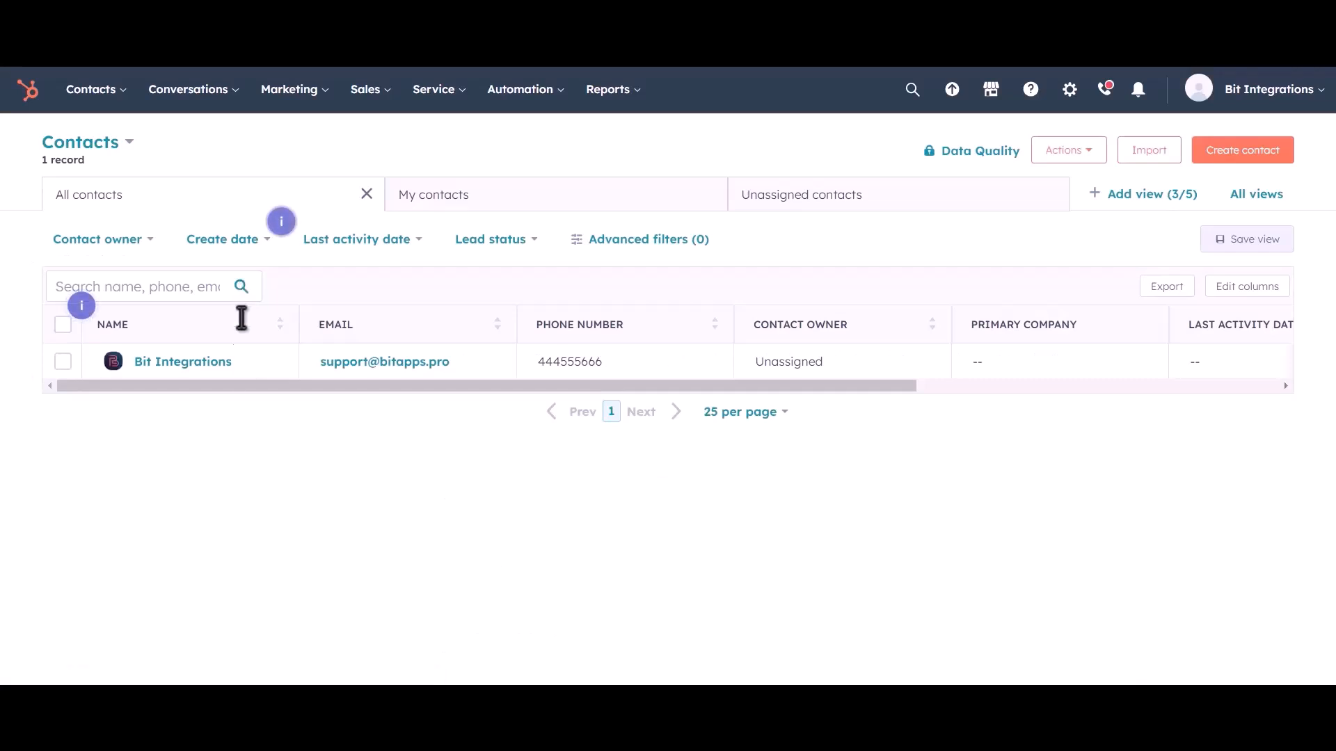
pyautogui.click(250, 363)
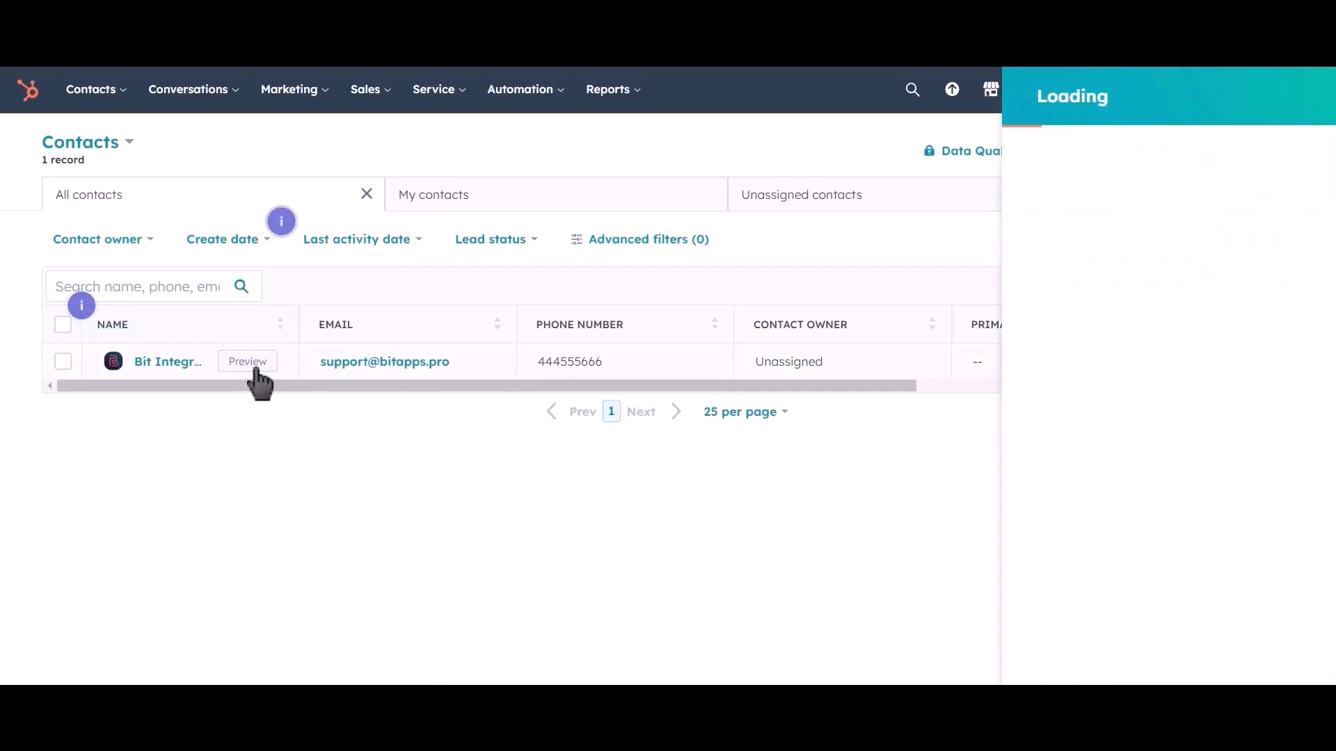